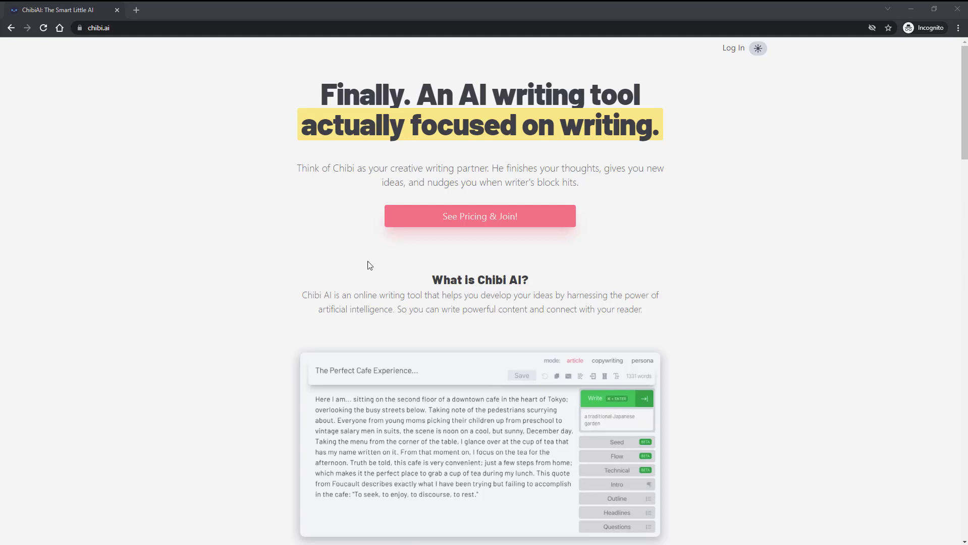
Browse the feature sections on the Chibi AI home page
click(339, 169)
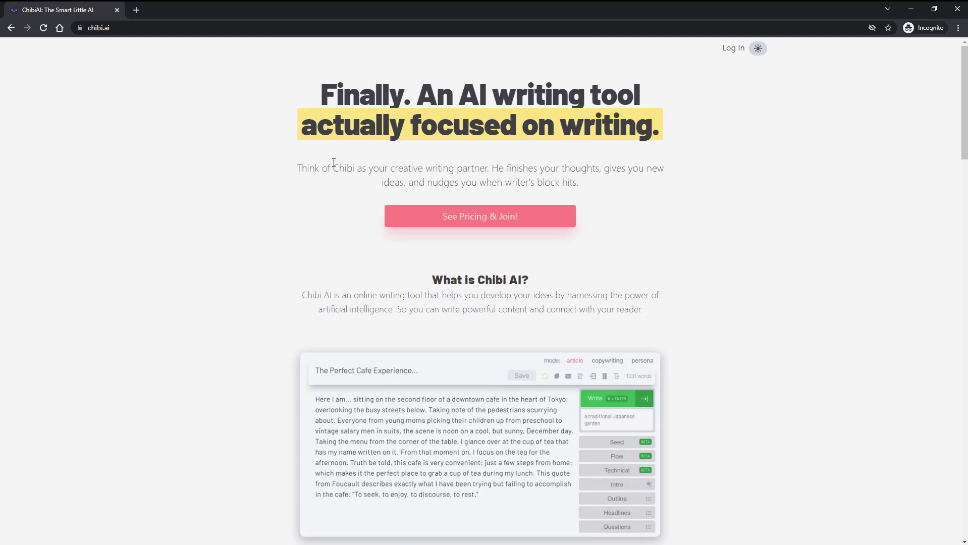
scroll(333, 162, down, 3)
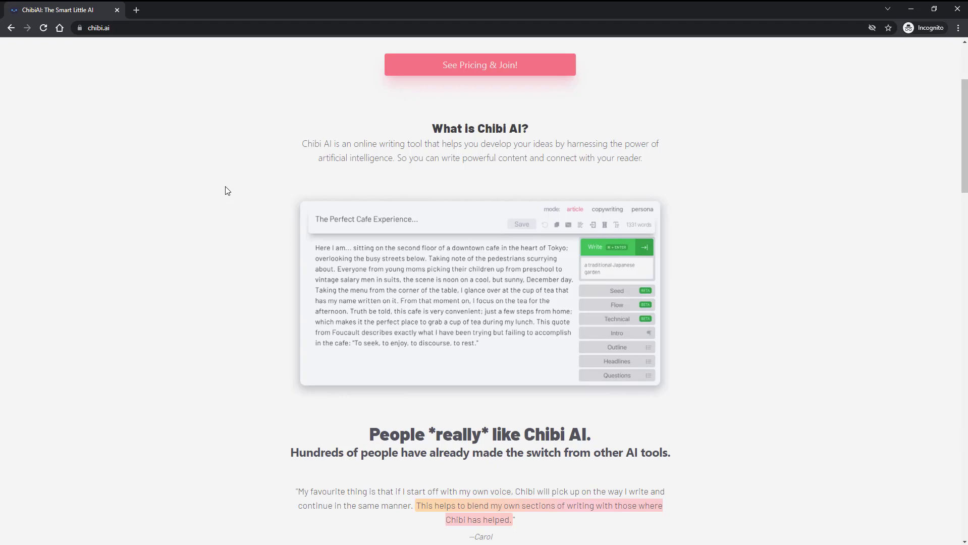
scroll(227, 194, up, 3)
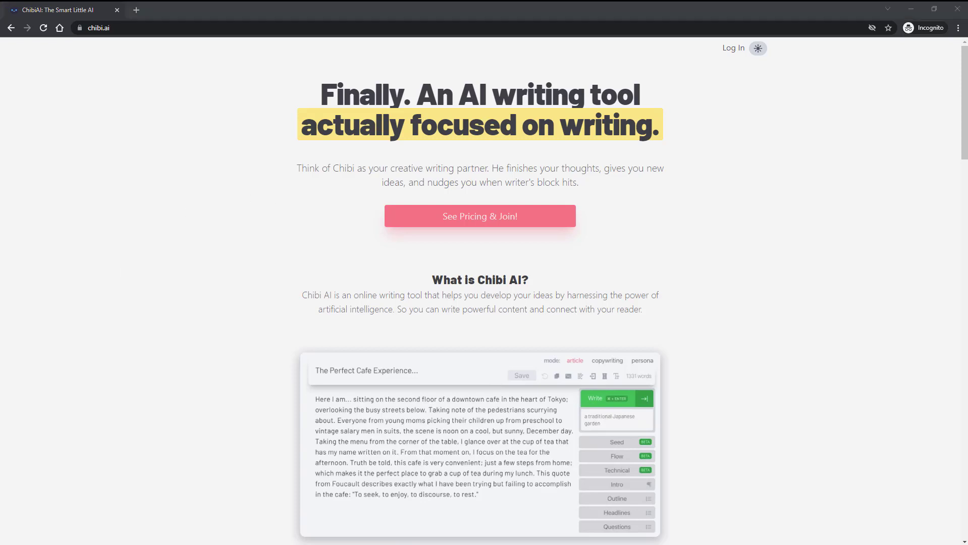
click(312, 183)
scroll(354, 212, down, 2)
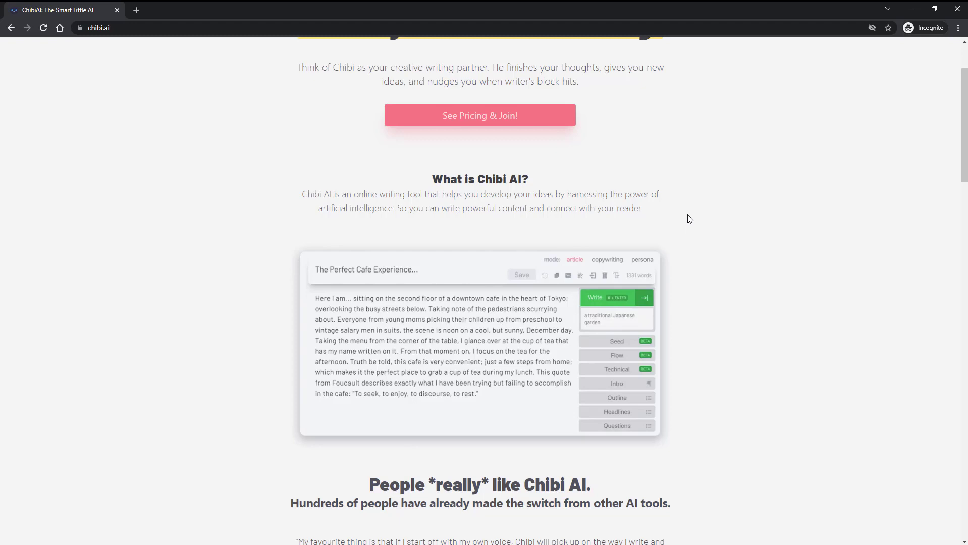
scroll(622, 267, down, 1)
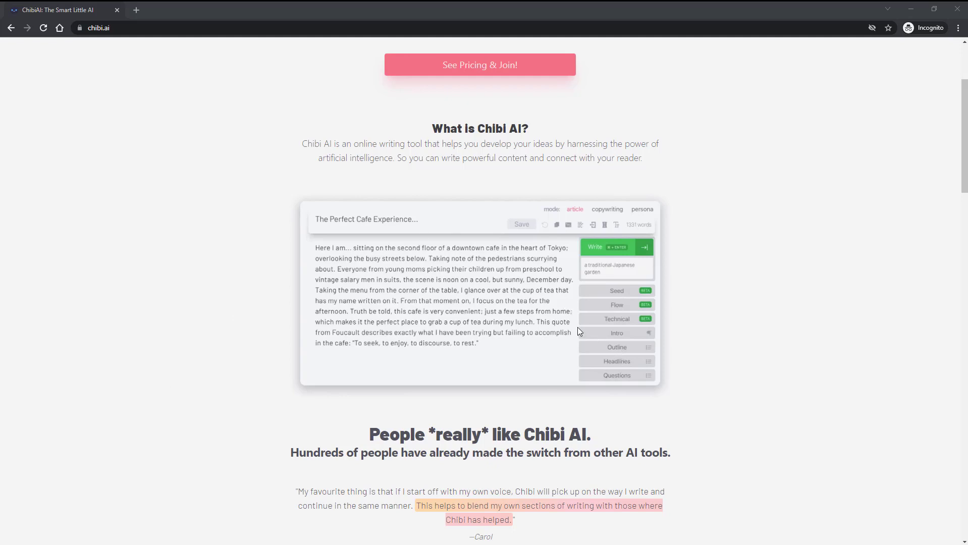
scroll(577, 327, down, 3)
scroll(427, 321, down, 1)
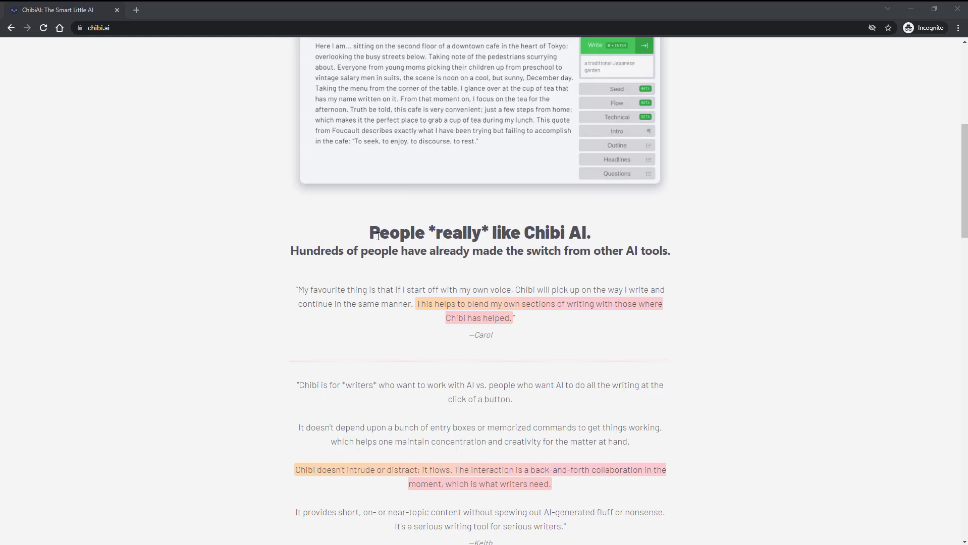
scroll(379, 236, down, 4)
scroll(378, 236, down, 2)
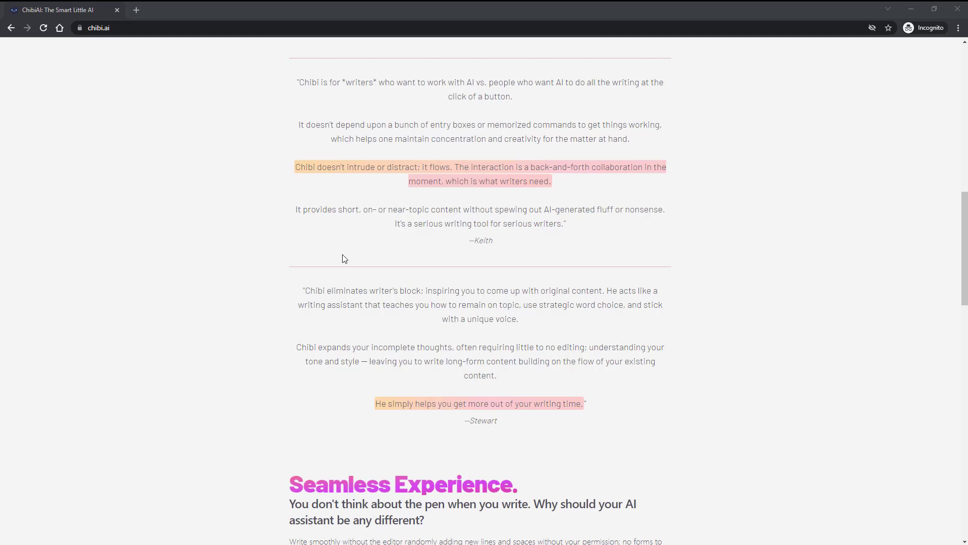
scroll(387, 258, down, 5)
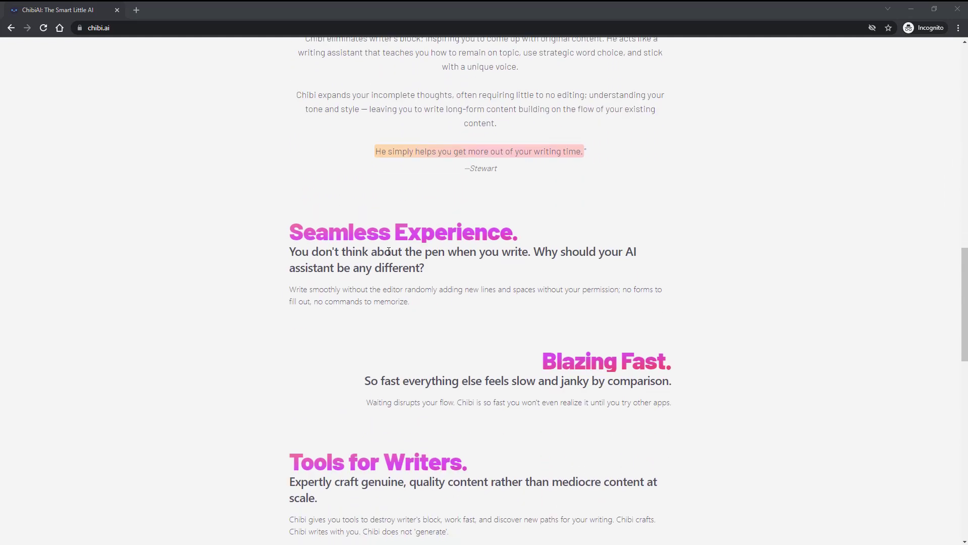
scroll(389, 252, down, 1)
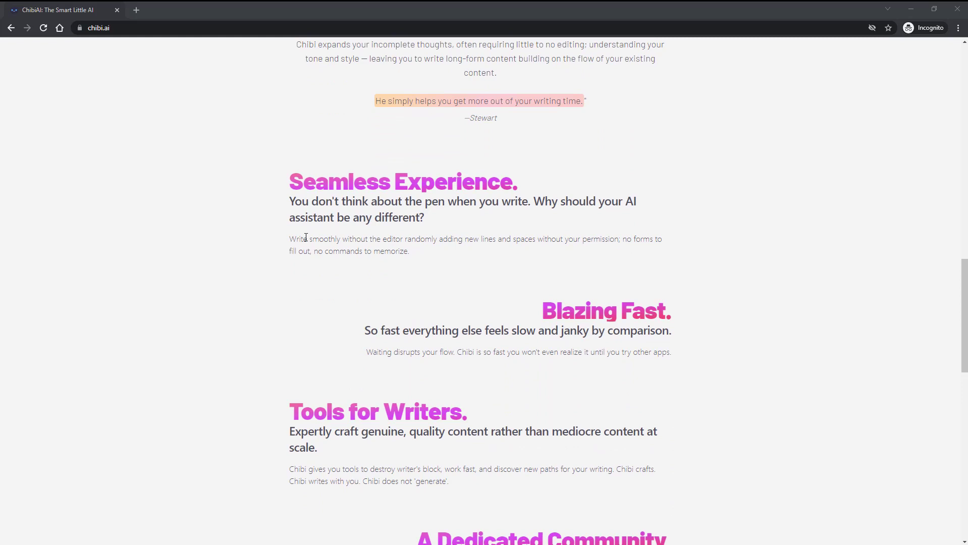
scroll(306, 237, down, 2)
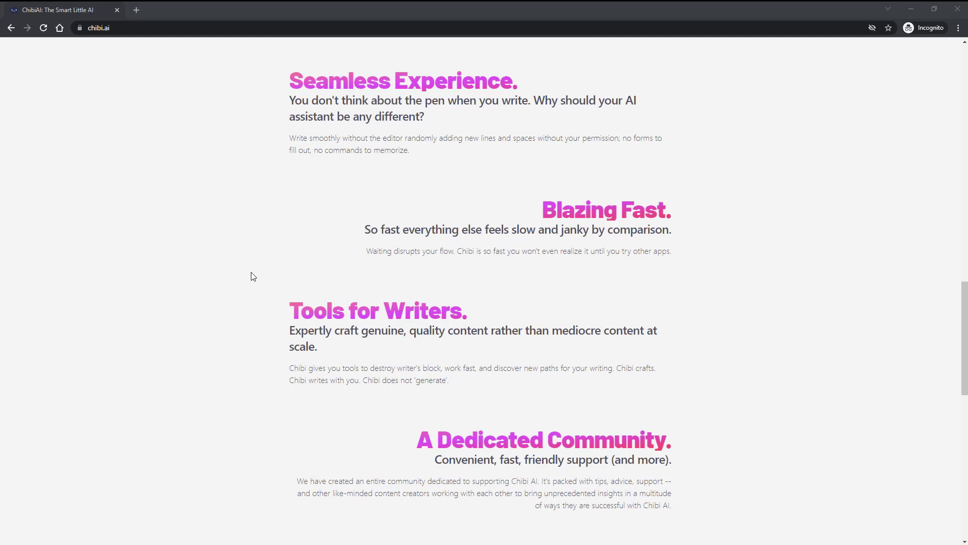
Open 'See Pricing & Join!' to show the monthly, yearly and starter pricing plans
scroll(277, 253, down, 3)
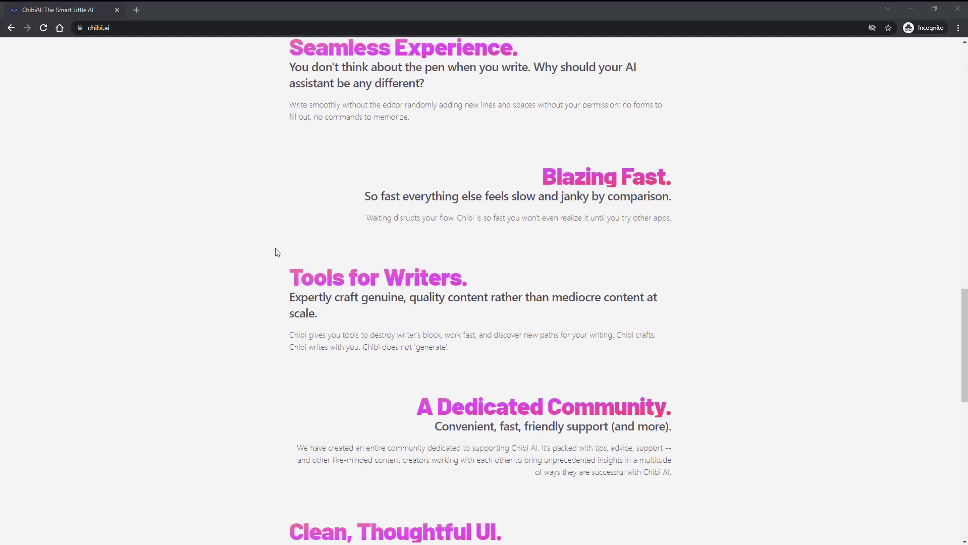
scroll(440, 201, down, 1)
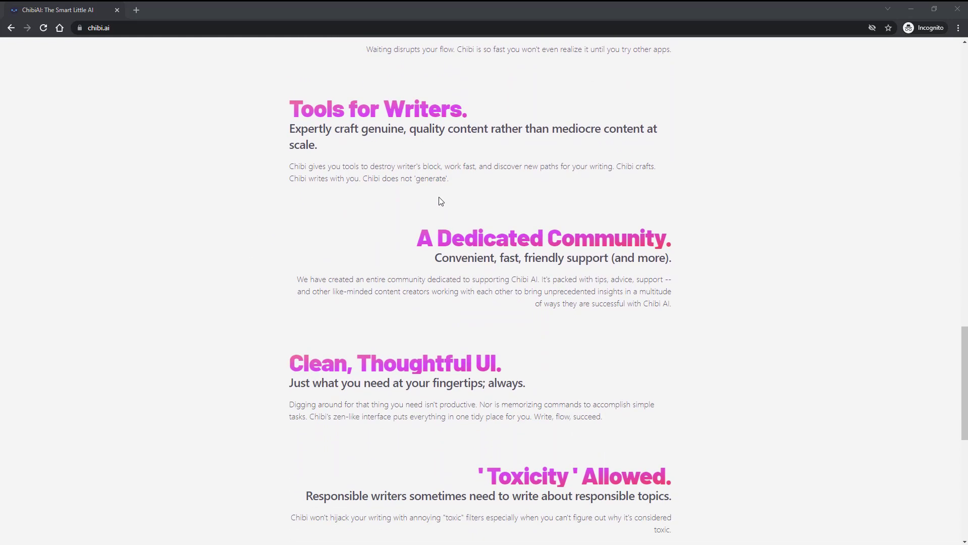
scroll(360, 233, down, 8)
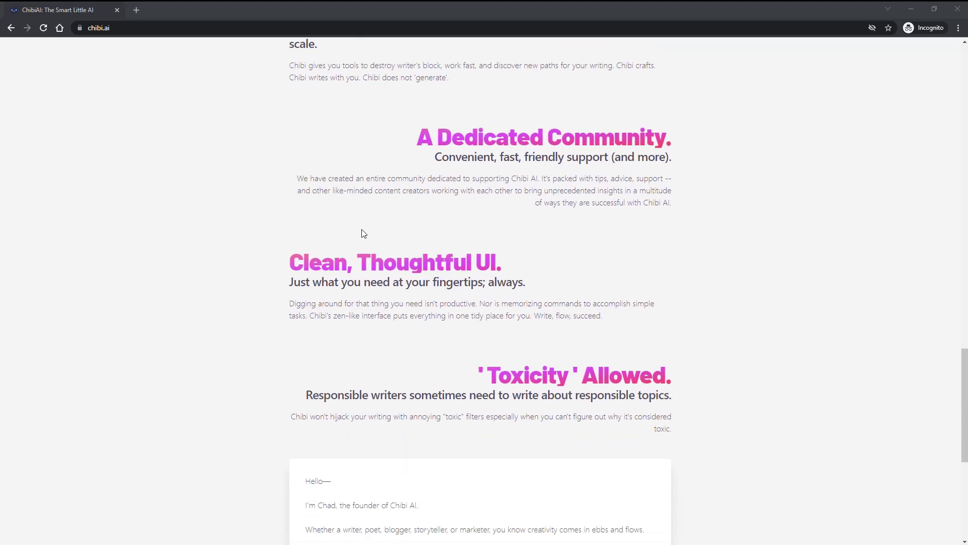
scroll(376, 238, up, 20)
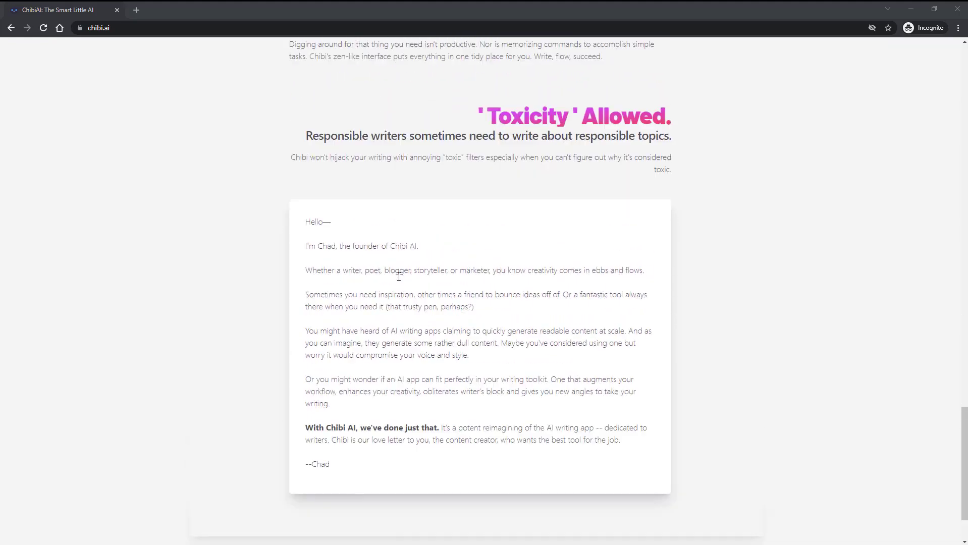
click(553, 221)
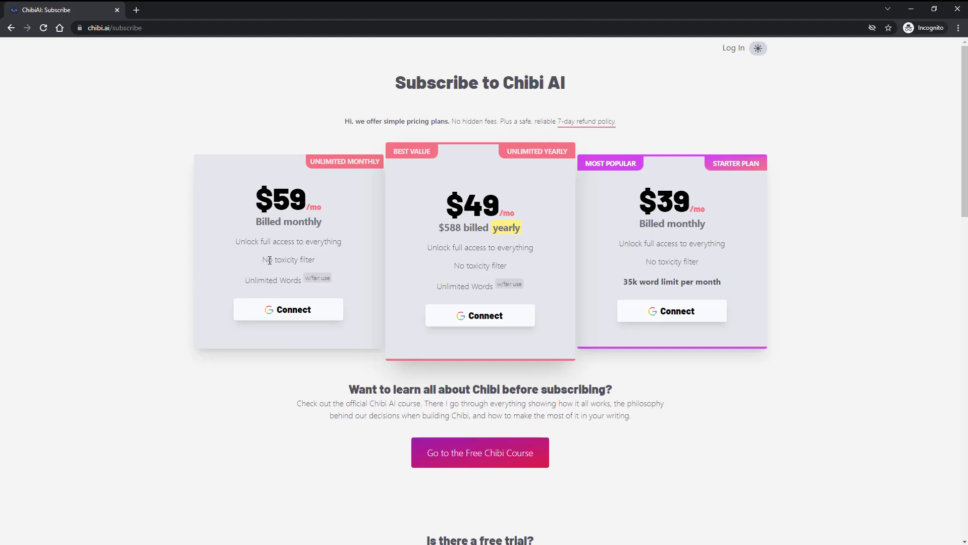
drag(263, 260, 315, 258)
drag(247, 281, 274, 280)
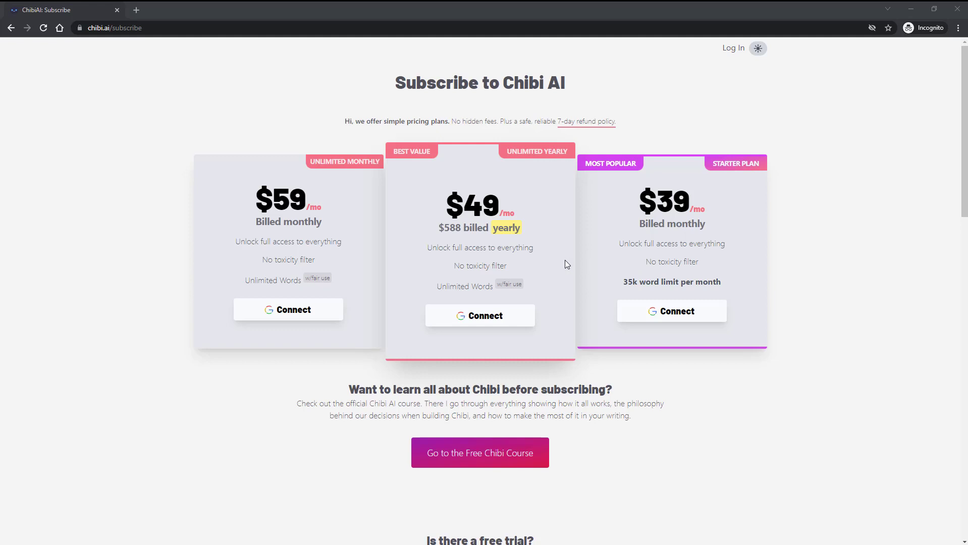
scroll(407, 248, down, 3)
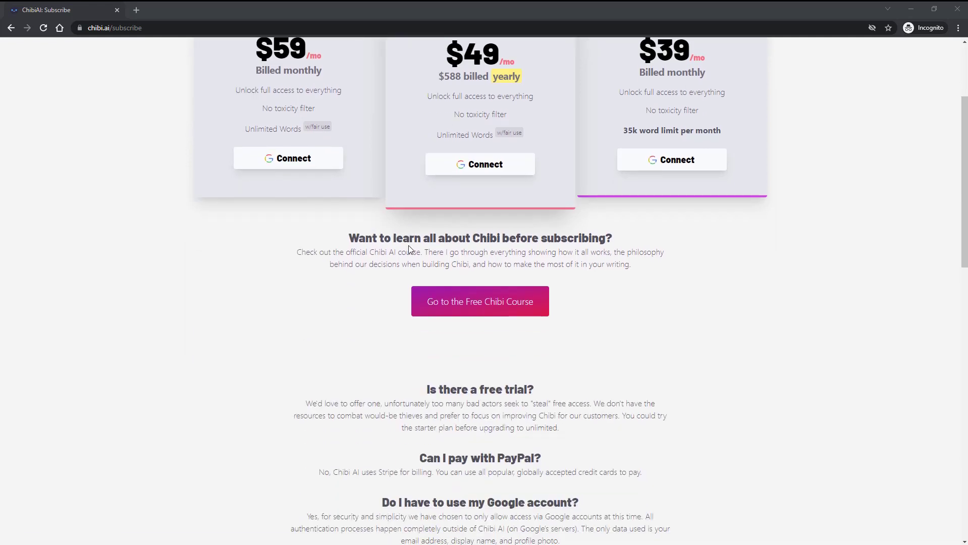
scroll(579, 285, up, 3)
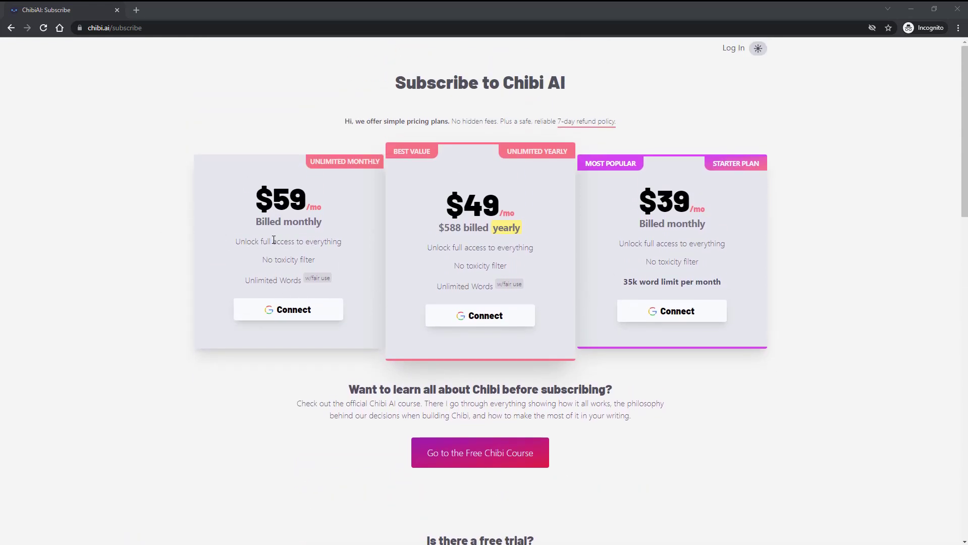
scroll(303, 222, down, 3)
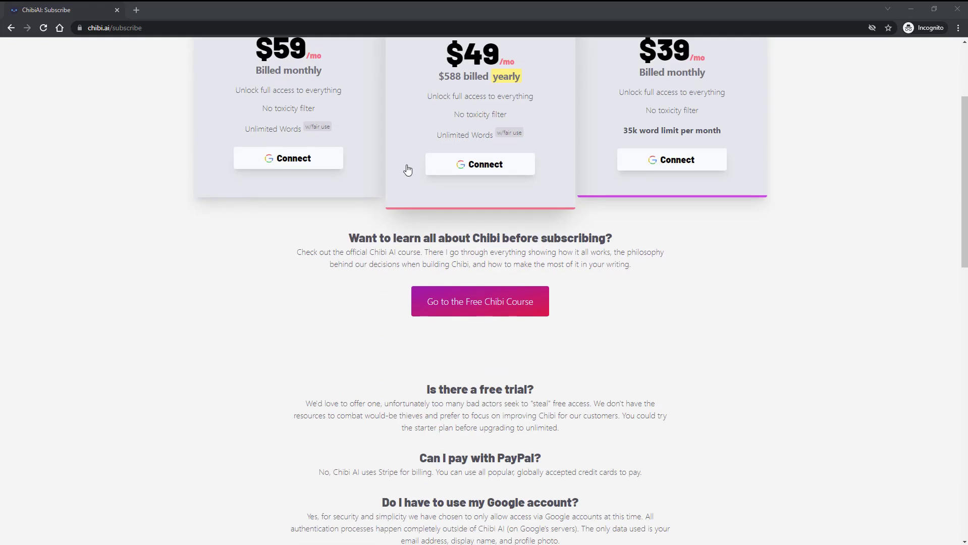
scroll(328, 184, down, 5)
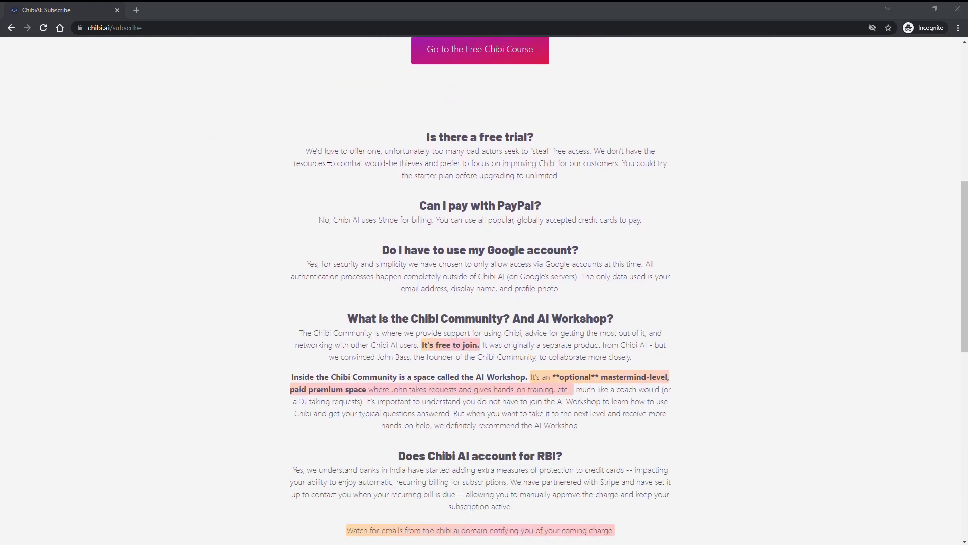
drag(313, 151, 583, 175)
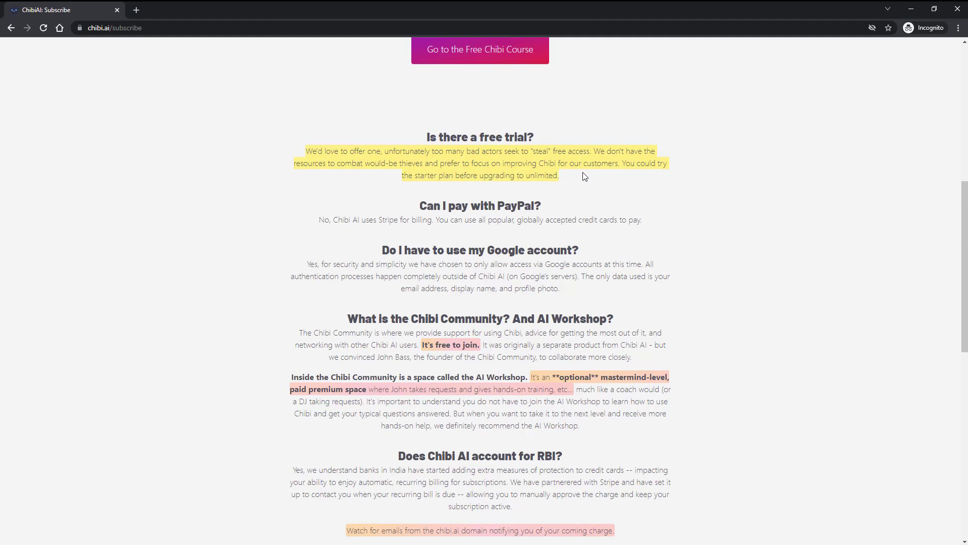
click(562, 176)
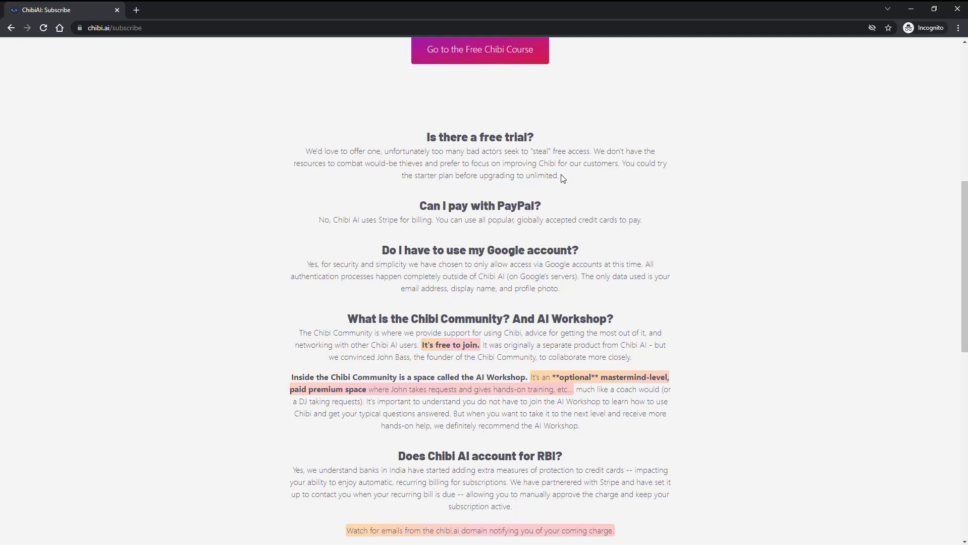
drag(562, 177, 528, 174)
click(525, 173)
scroll(536, 179, up, 8)
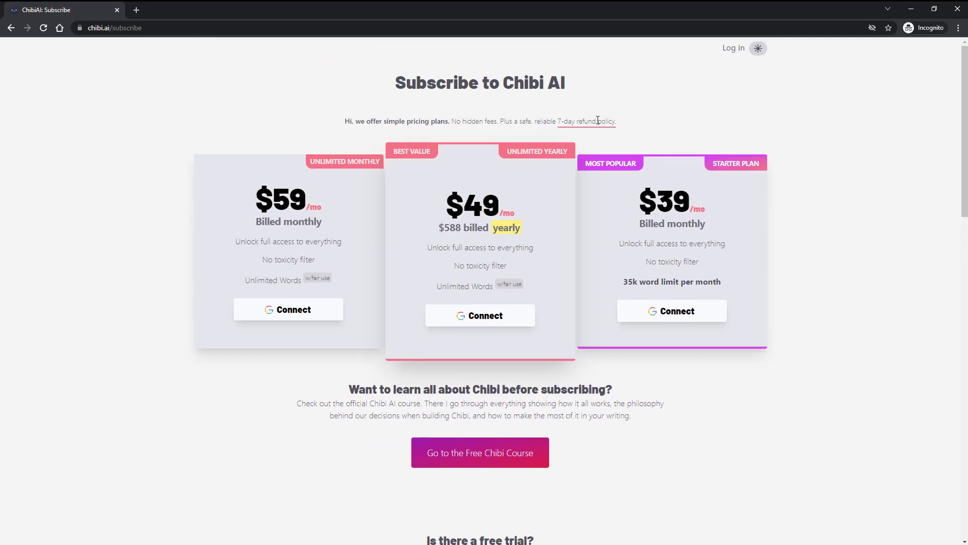
drag(624, 122, 560, 122)
scroll(539, 157, down, 8)
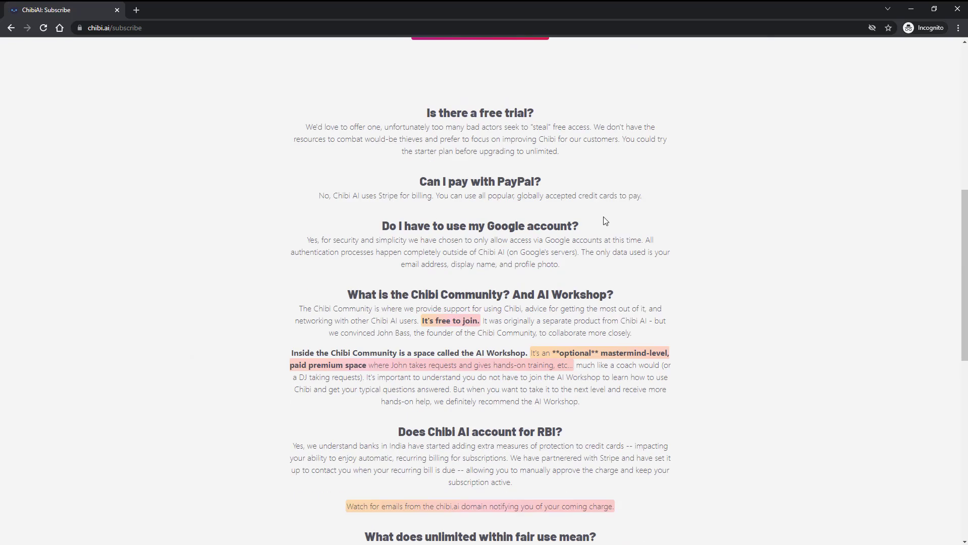
scroll(605, 221, down, 1)
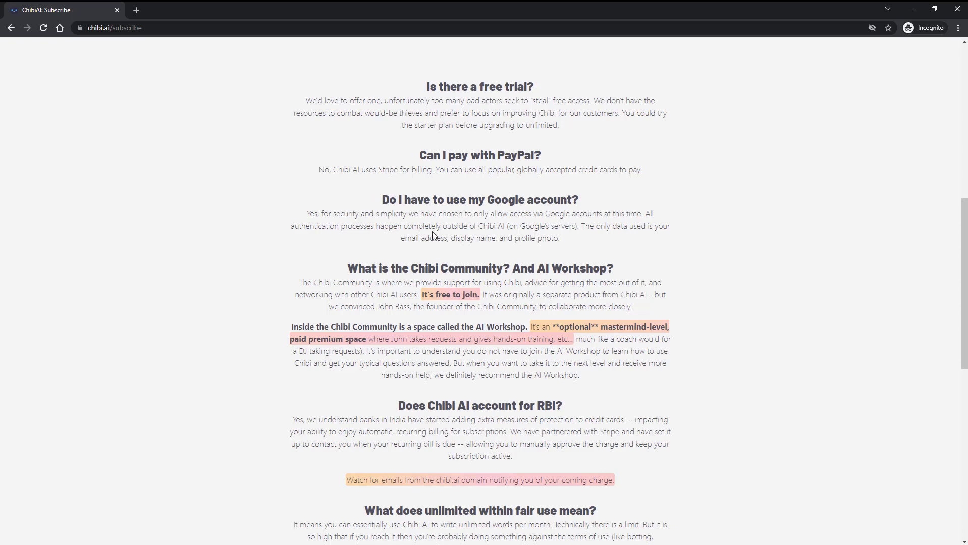
scroll(429, 231, down, 1)
scroll(430, 231, down, 1)
scroll(429, 232, down, 2)
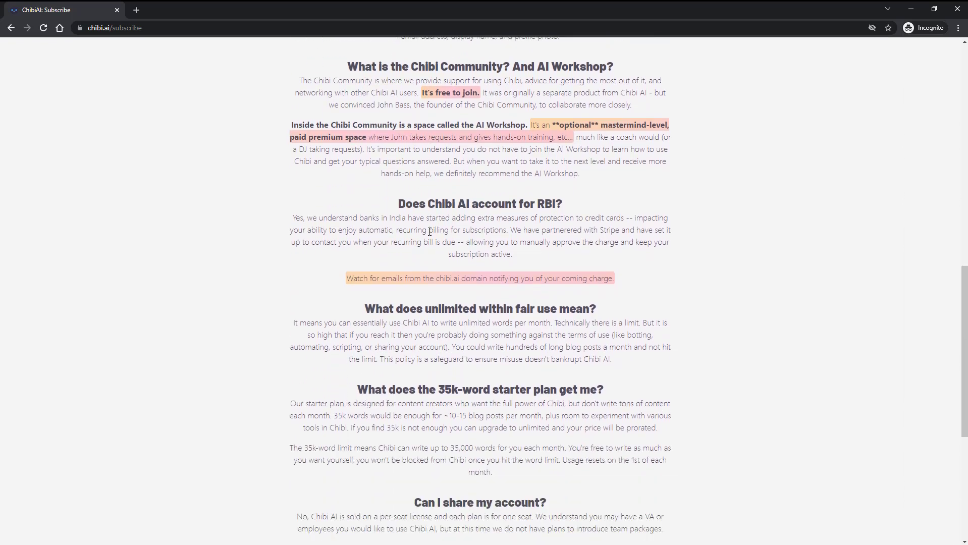
scroll(429, 232, down, 2)
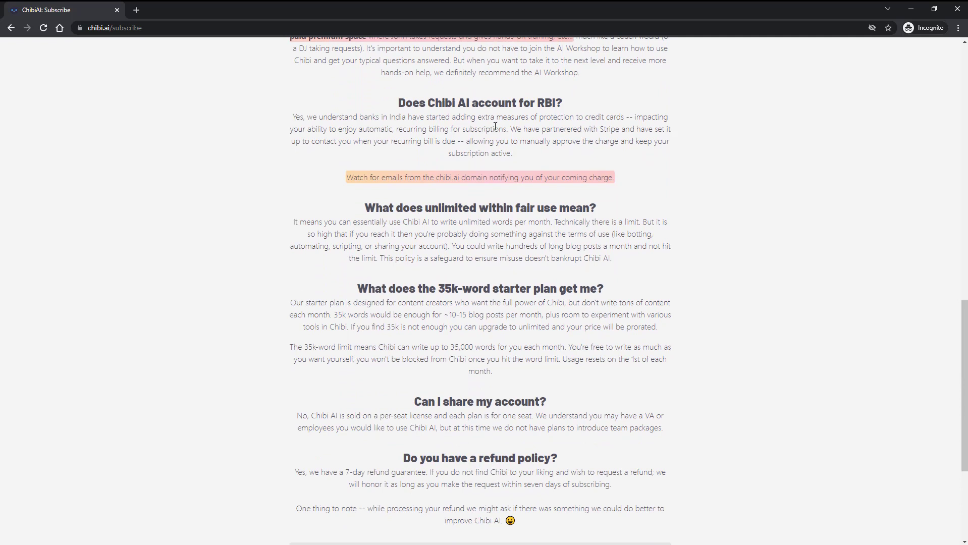
scroll(340, 227, down, 3)
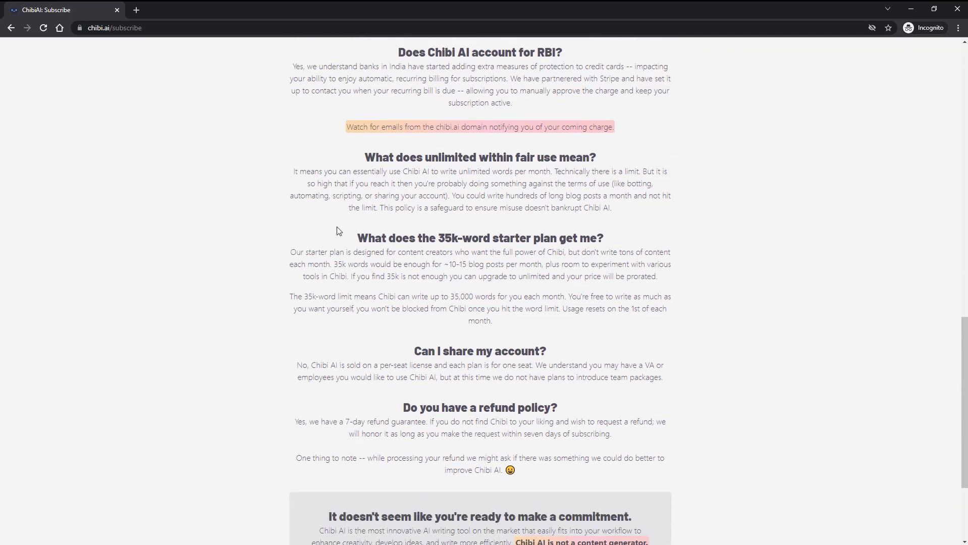
scroll(338, 227, down, 1)
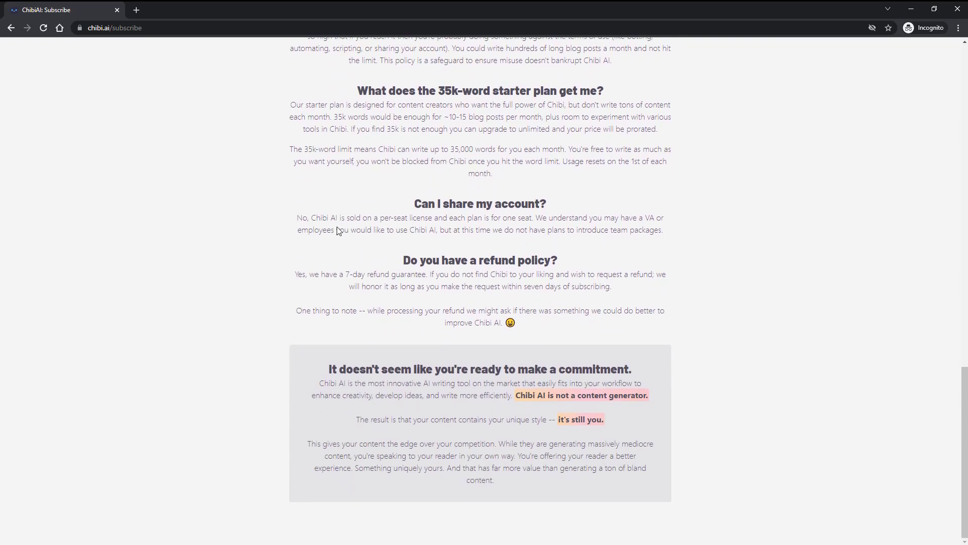
scroll(342, 235, up, 20)
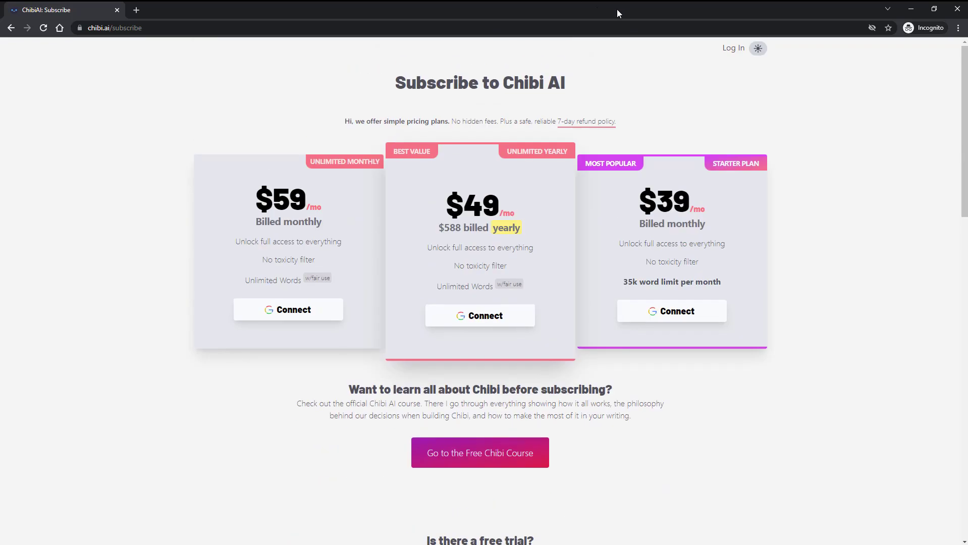
Close the incognito subscription window and switch to the 'What is a juice diet?' document
double_click(618, 9)
key(alt+Tab)
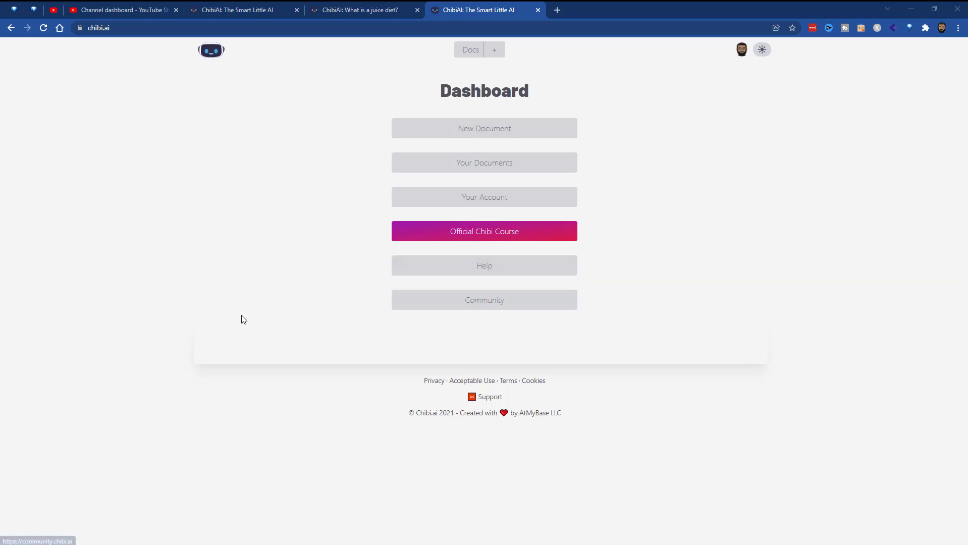
click(364, 10)
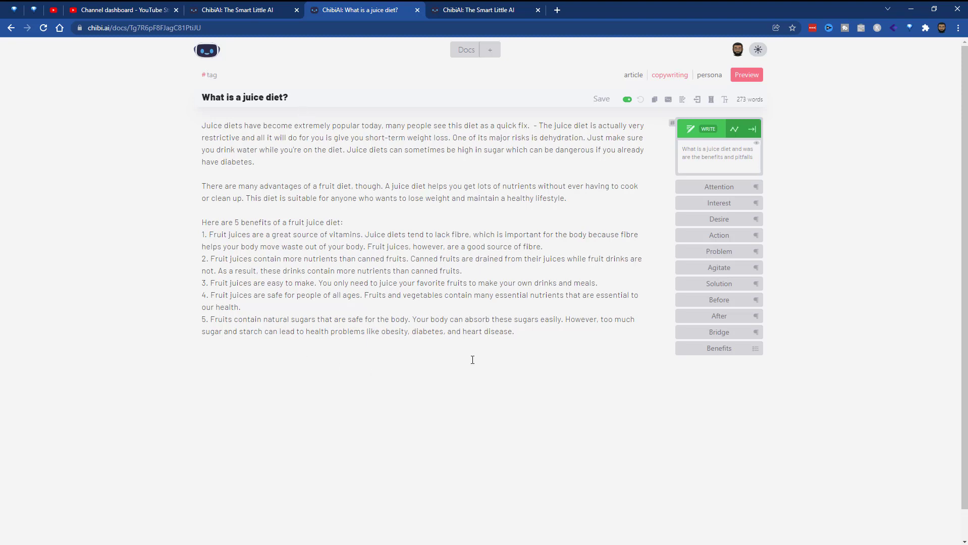
click(633, 76)
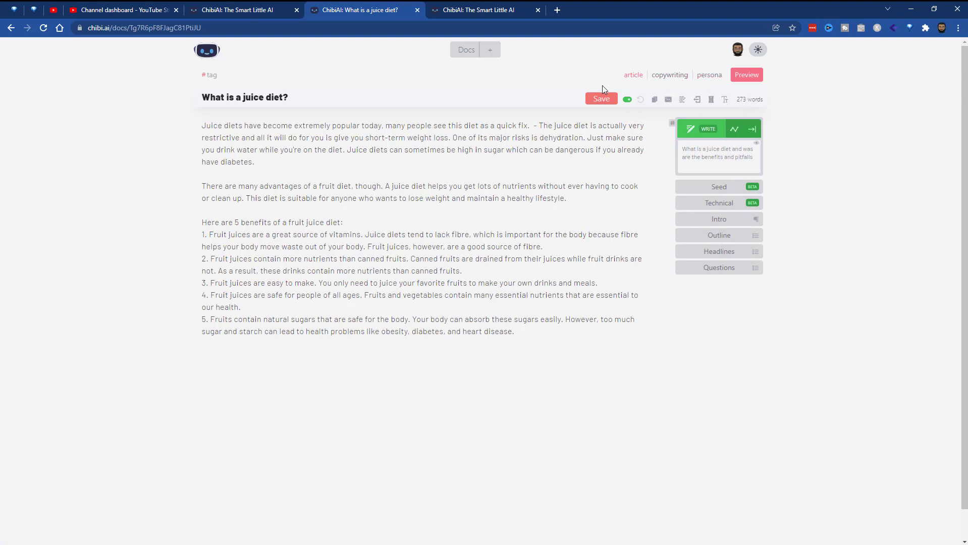
click(670, 75)
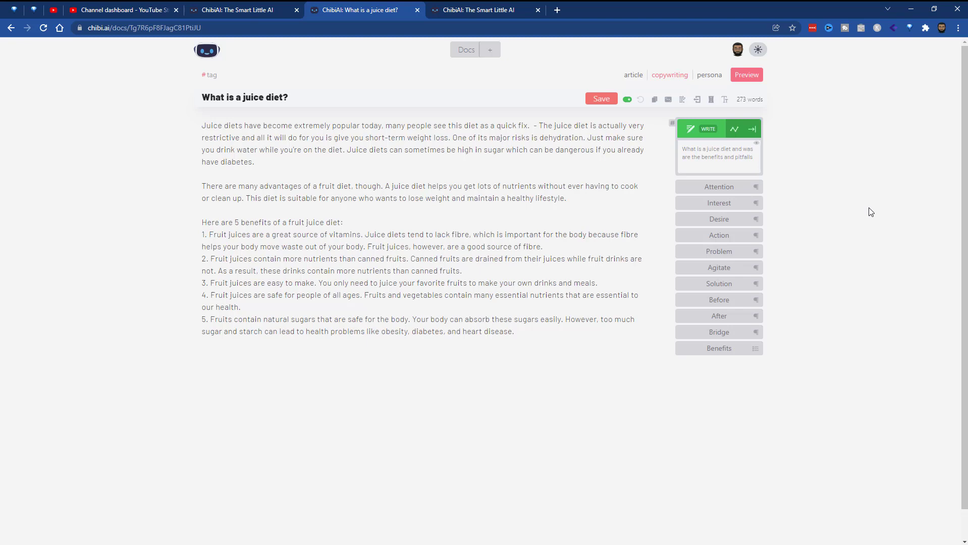
Switch the side panel from persona tools to Seed, Technical, Intro, Outline, Headlines and Questions
click(727, 251)
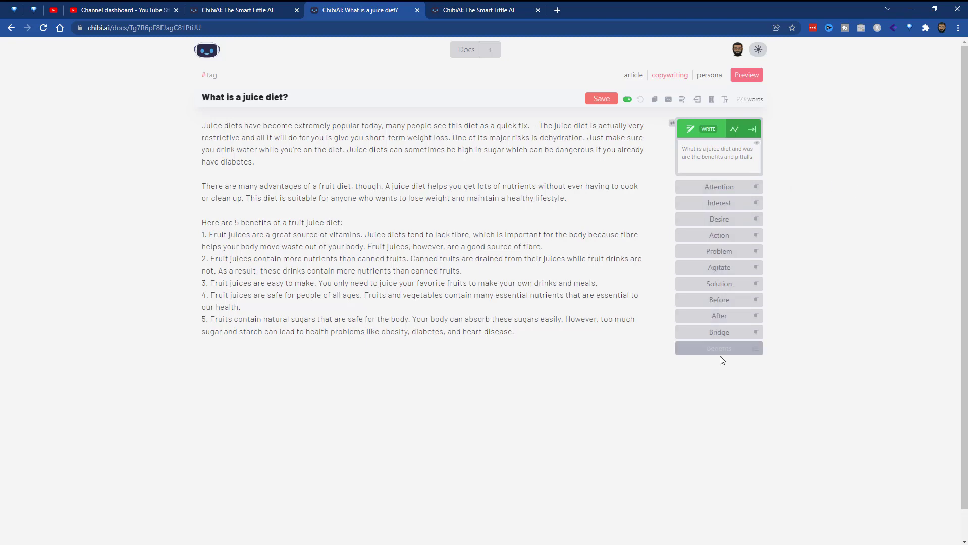
click(703, 81)
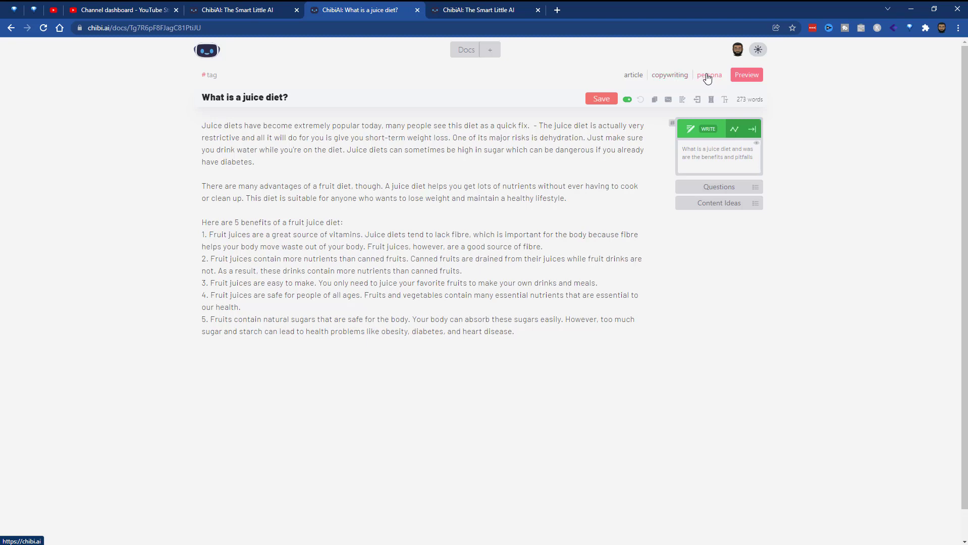
click(634, 77)
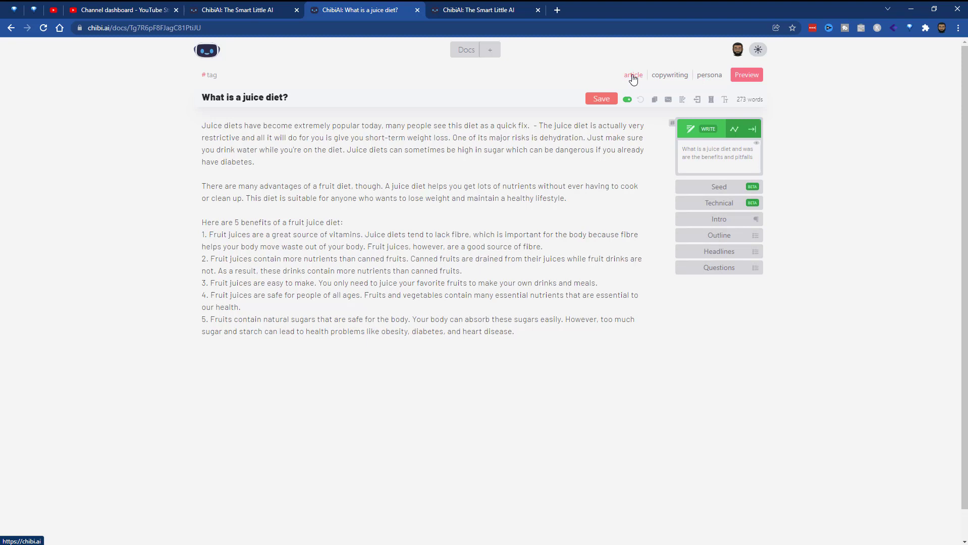
click(600, 108)
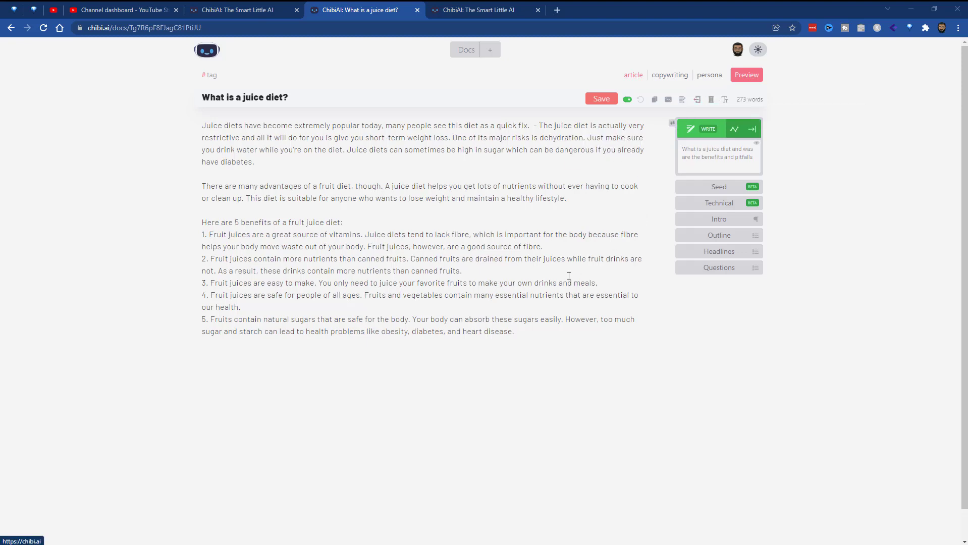
drag(550, 334, 190, 240)
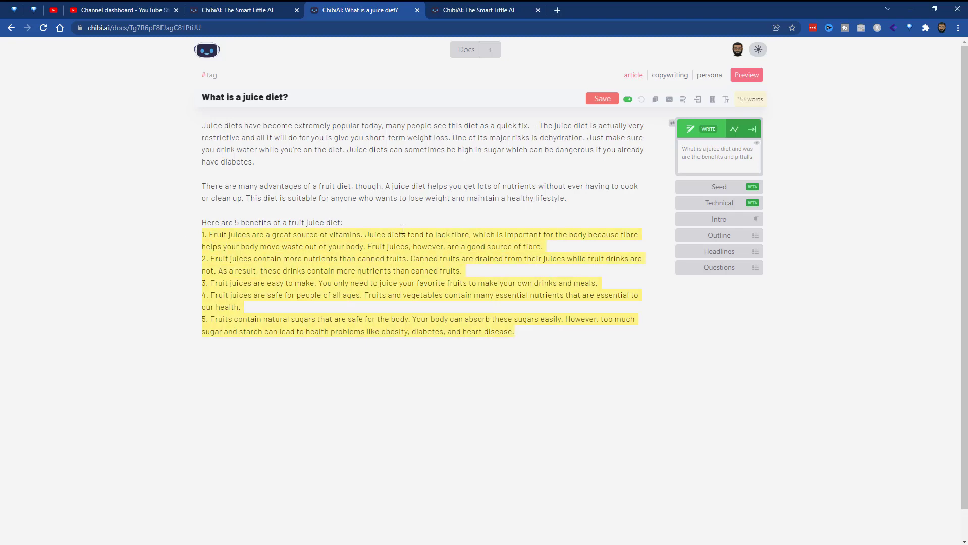
click(699, 99)
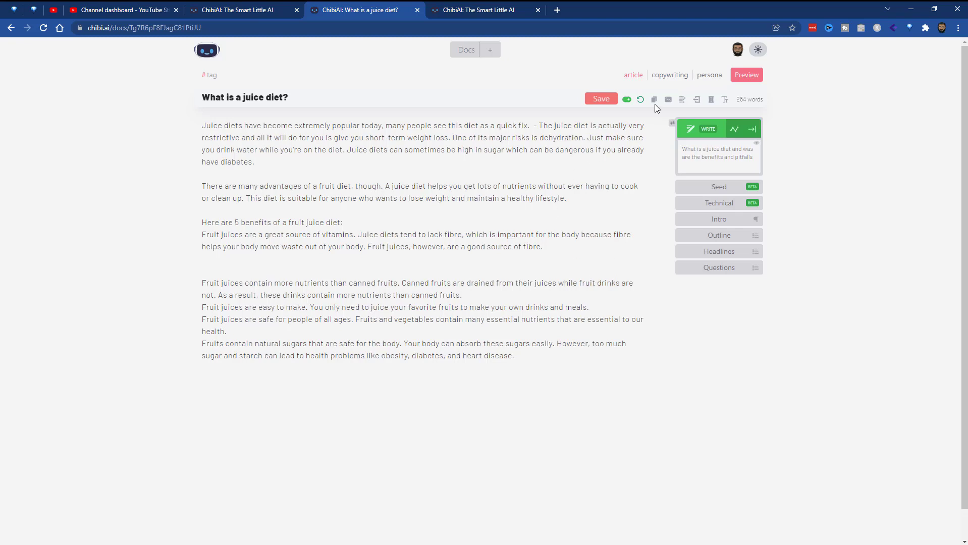
click(641, 99)
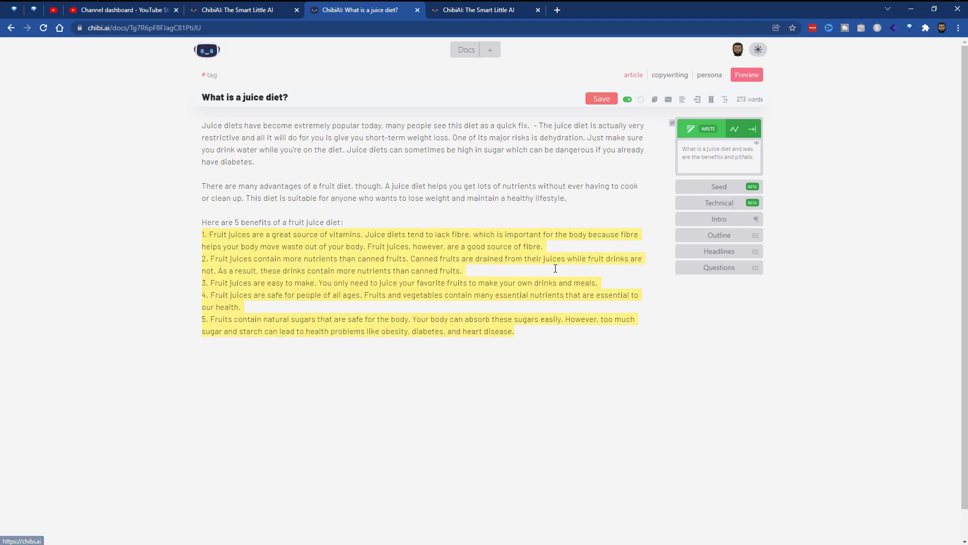
click(470, 272)
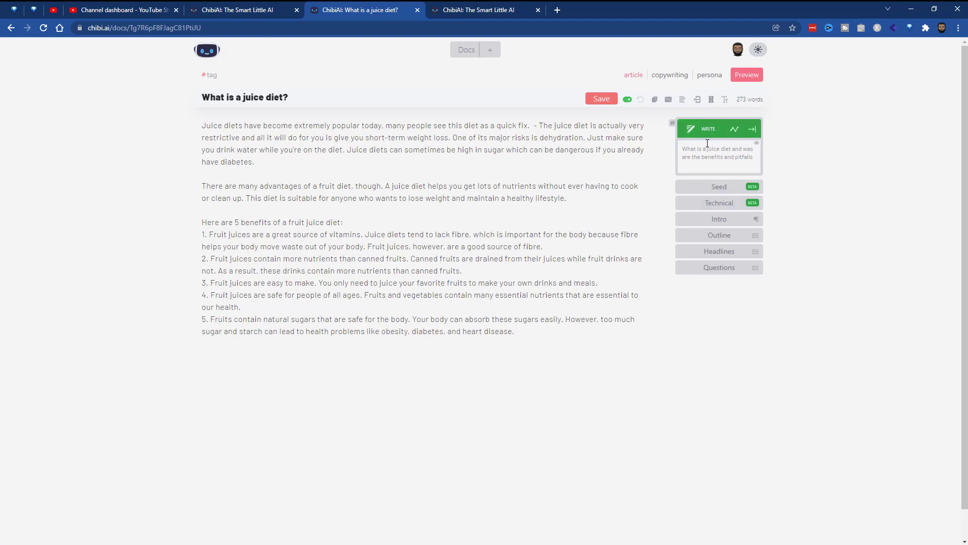
Toggle the multiple-suggestions option and place the cursor in the WRITE prompt text
click(735, 130)
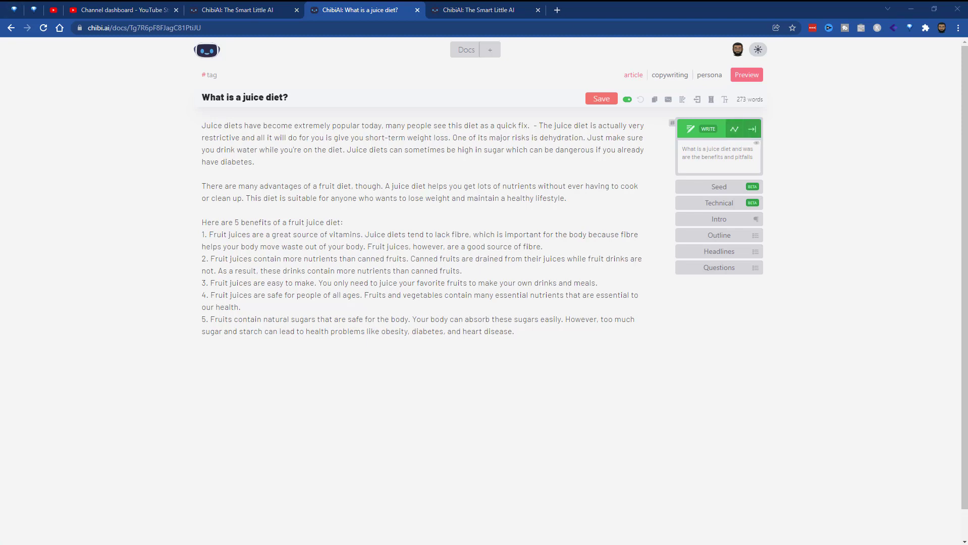
click(735, 130)
drag(684, 153, 761, 157)
click(733, 158)
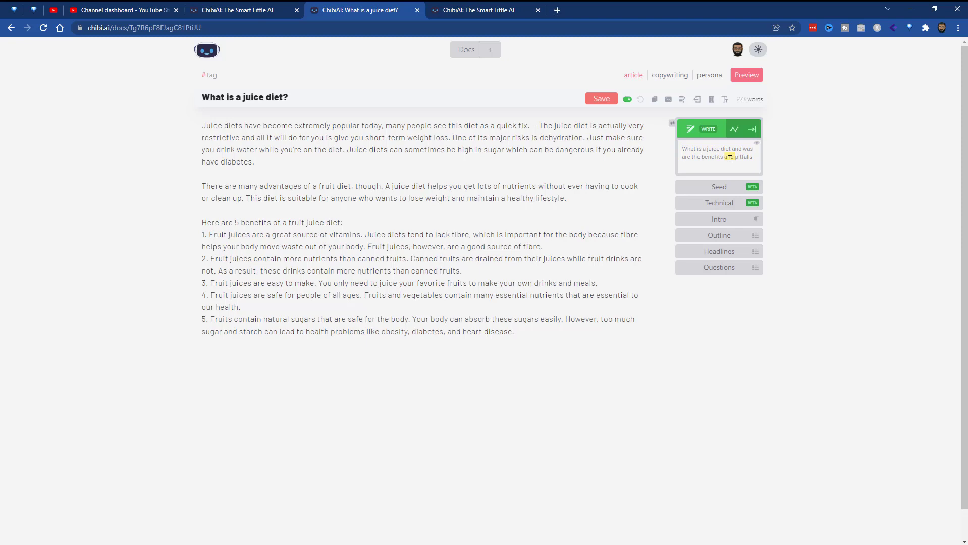
triple_click(734, 158)
click(778, 154)
mouse_move(758, 146)
Correct 'was' to 'what' in the prompt and run WRITE below the article
key(BackSpace)
text(hat)
key(BackSpace)
click(531, 349)
click(707, 129)
Add a Seed paragraph after 'have diabetes.', extend it with WRITE, then add blank lines
click(272, 161)
key(Return)
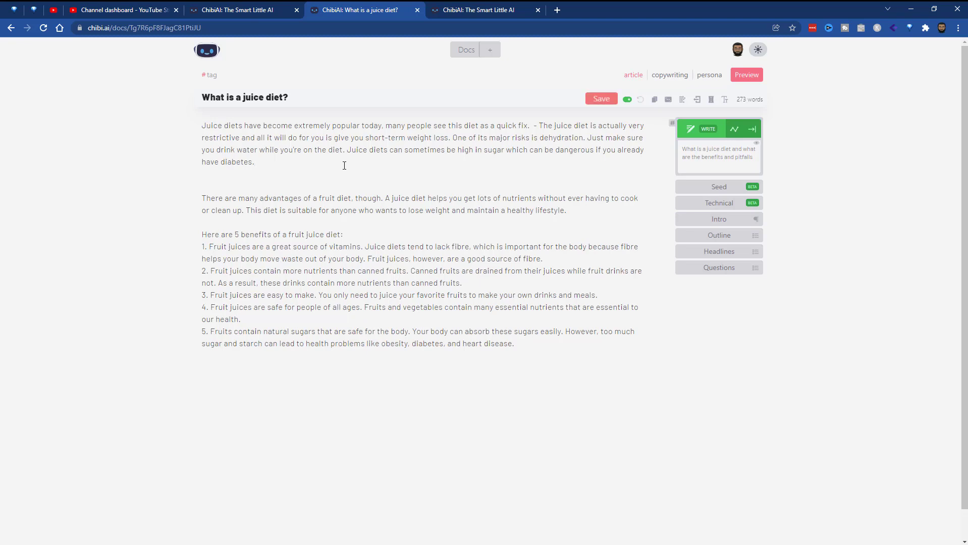
click(736, 191)
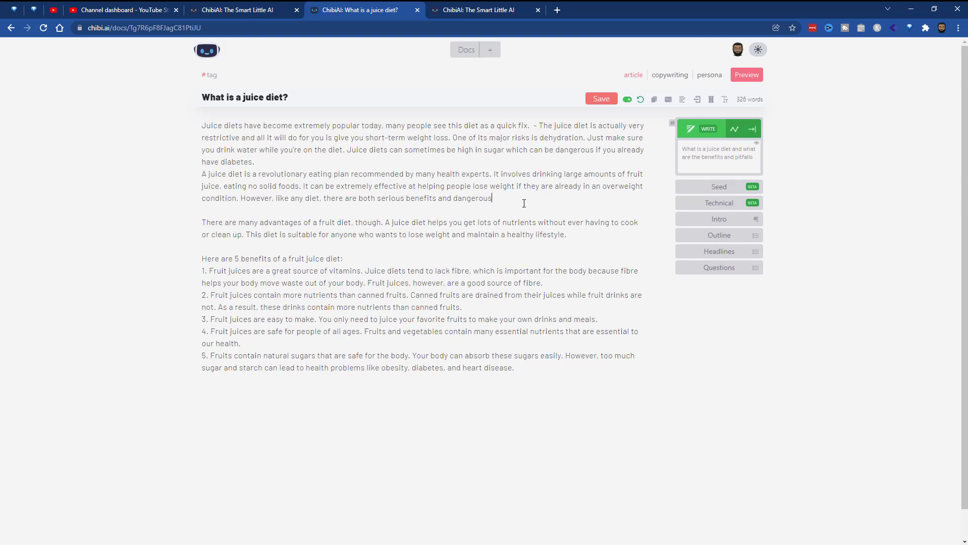
click(707, 131)
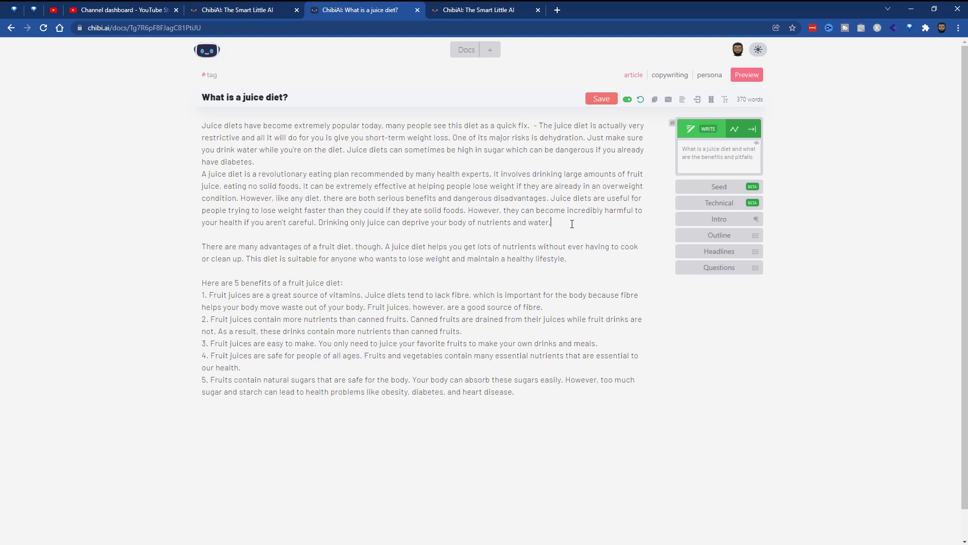
key(Return)
key(Return)
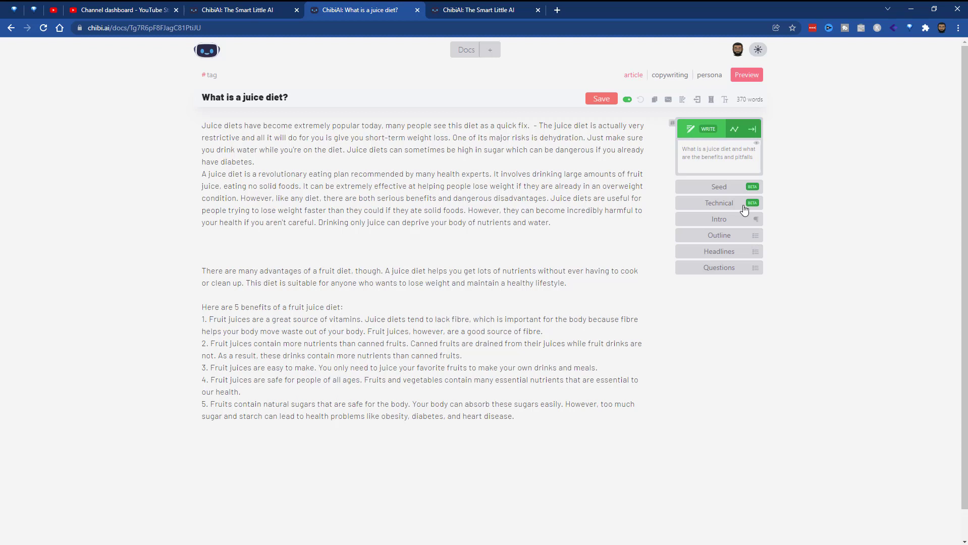
Generate a six-question outline and copy its 'How Do Juice Diets Work?' line
click(741, 236)
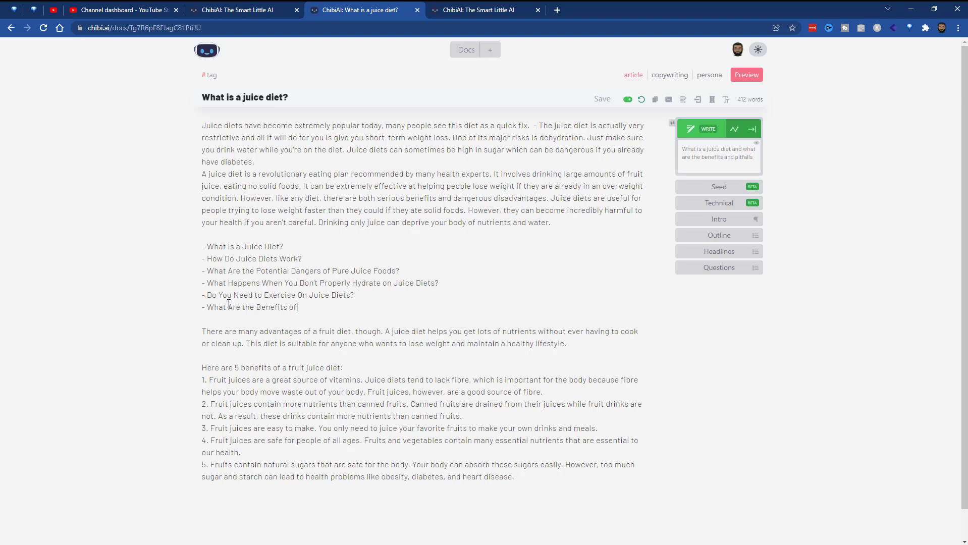
click(340, 241)
key(Home)
key(shift+End)
key(ctrl+c)
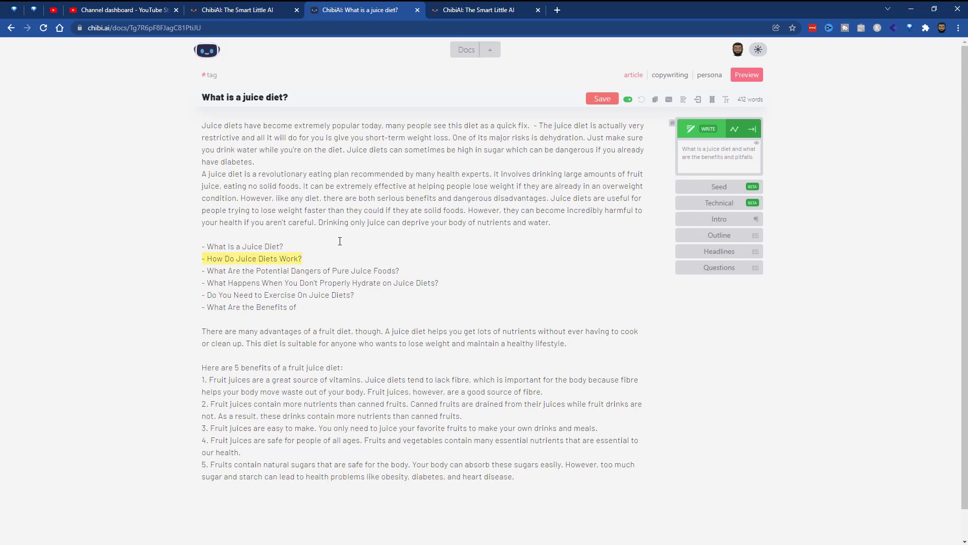
Paste that line below the outline without its dash and have the AI write questions beneath
key(Right)
key(Return)
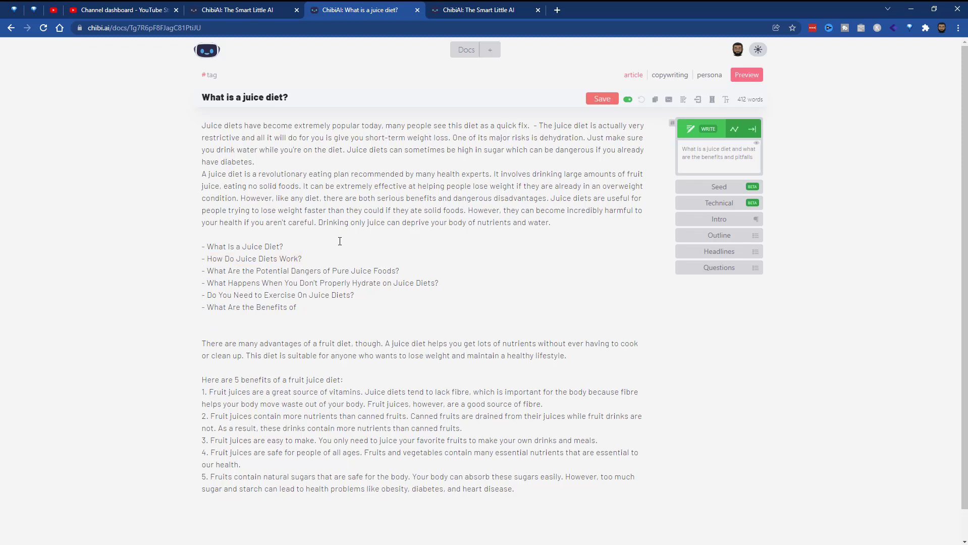
key(Return)
key(Up)
key(ctrl+v)
key(Delete)
key(Delete)
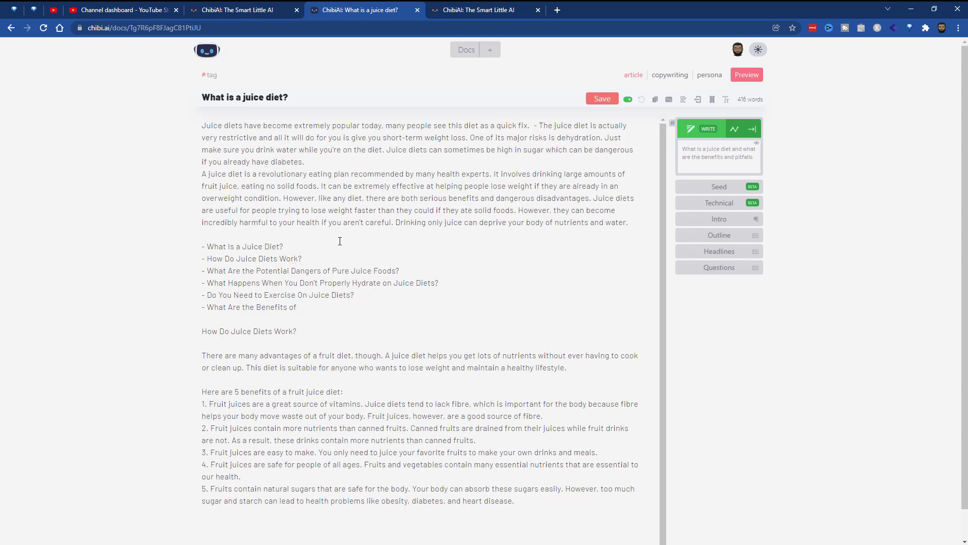
key(Return)
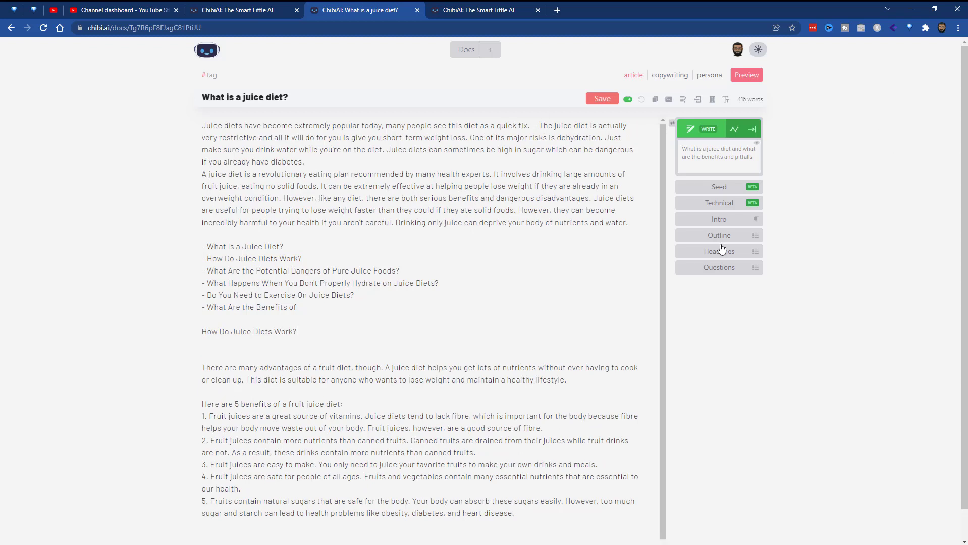
click(707, 130)
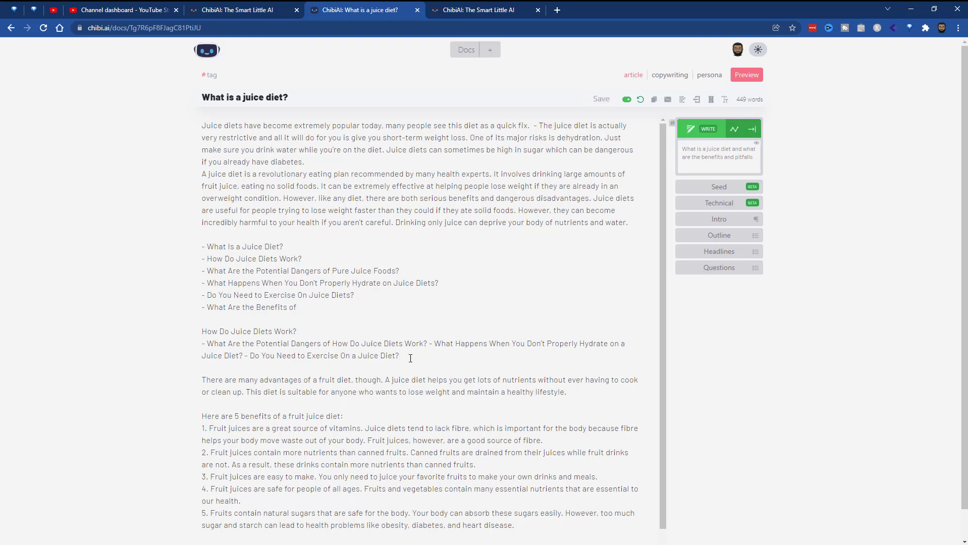
Delete the dash, save, lock the heading in braces, and let the AI continue writing
double_click(204, 344)
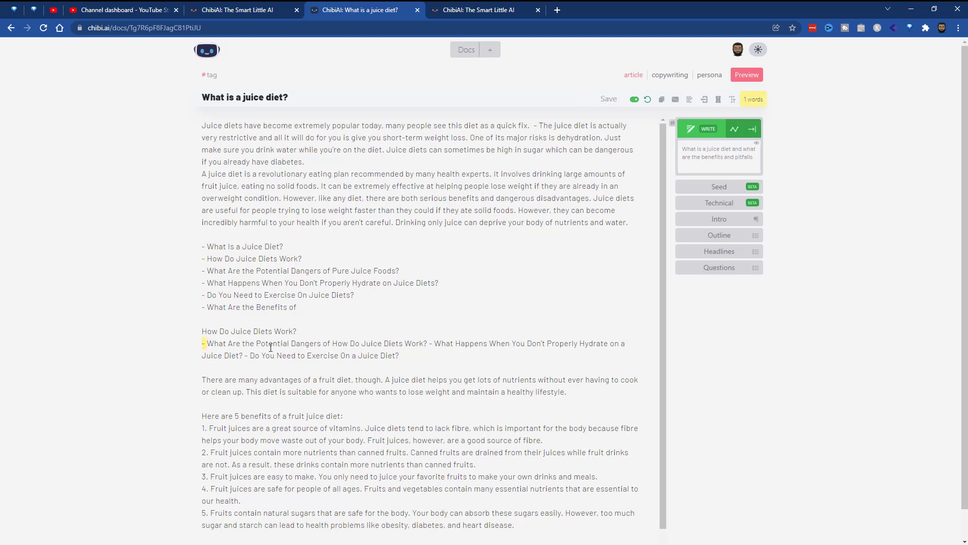
key(BackSpace)
drag(309, 331, 196, 334)
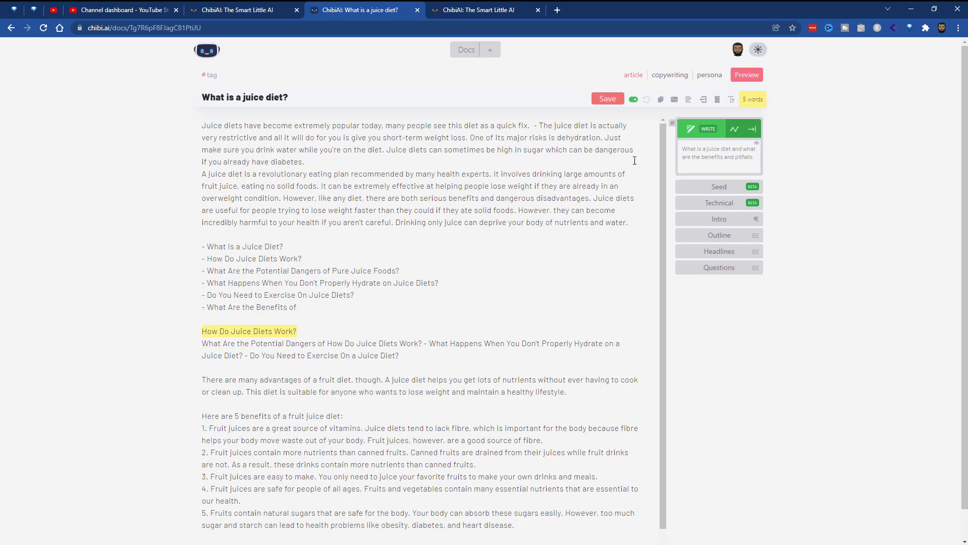
key(ctrl+s)
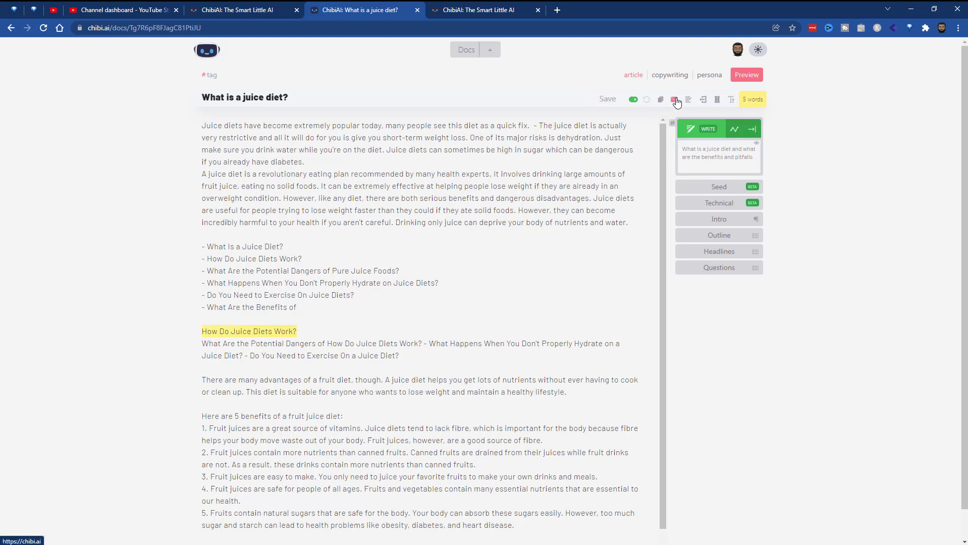
click(676, 100)
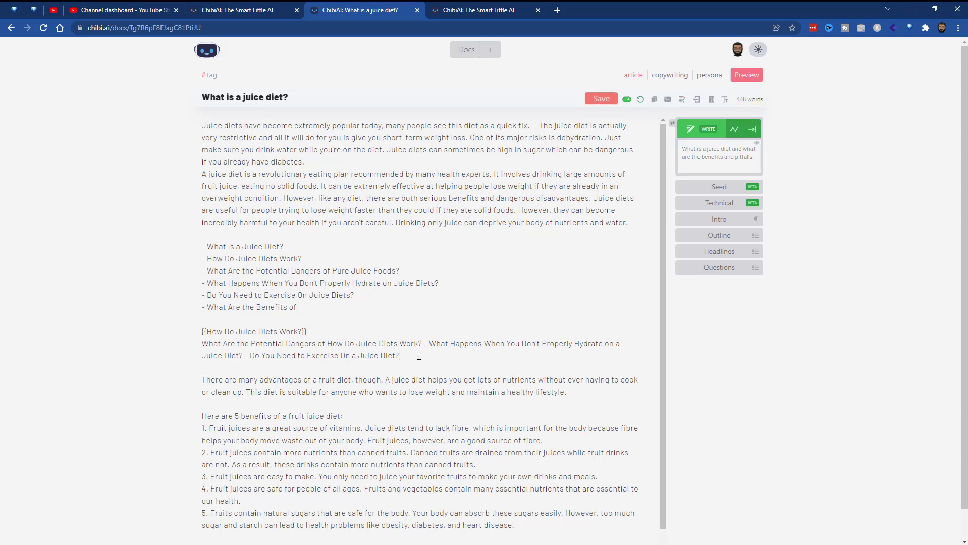
key(Return)
click(700, 121)
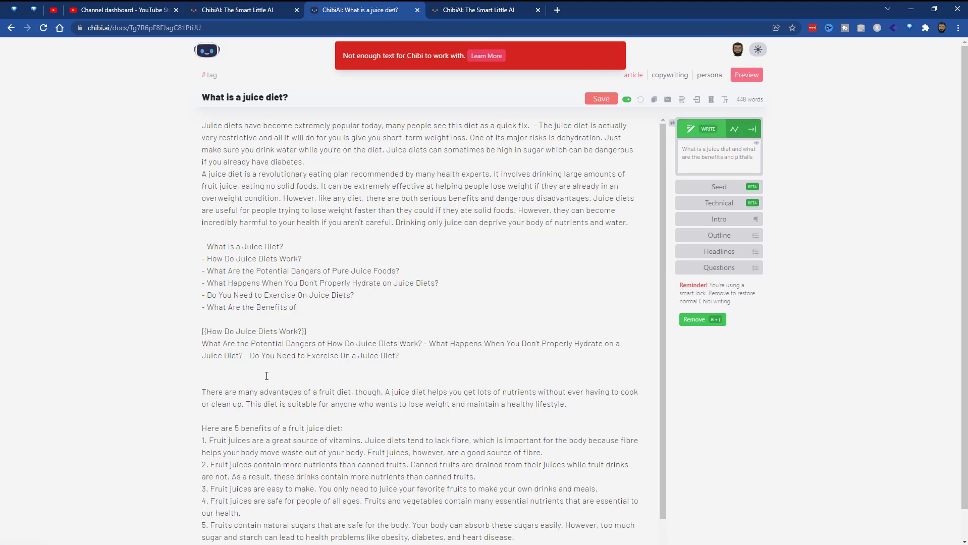
Remove the heading-only braces and lock the heading plus question lines together in {{ }}
click(328, 330)
key(BackSpace)
key(BackSpace)
key(Home)
key(Delete)
key(Delete)
key(shift+End)
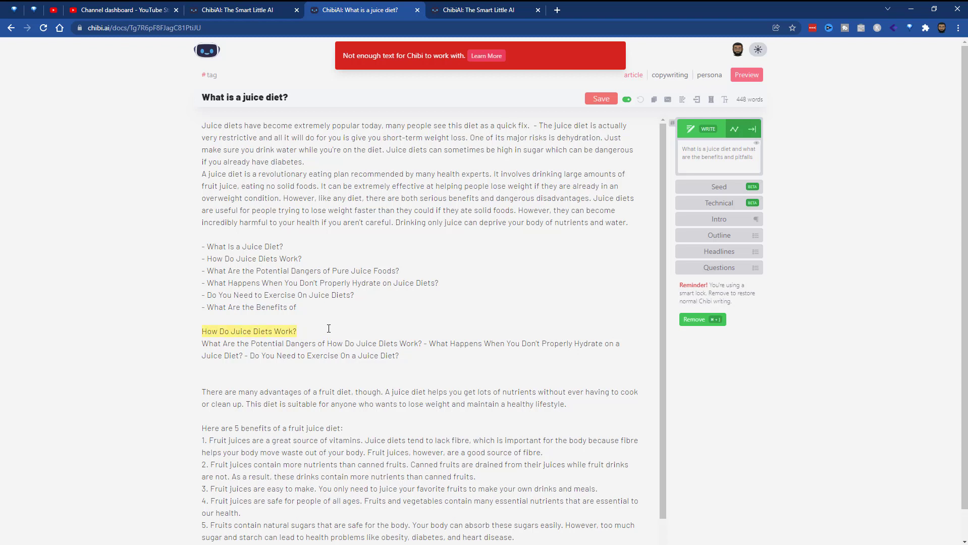
key(shift+Down)
key(shift+Down)
key(shift+End)
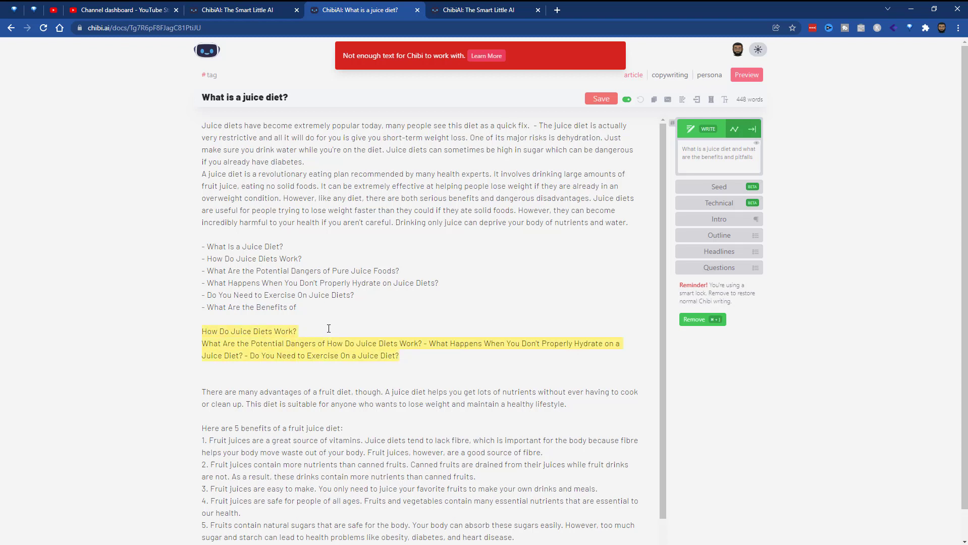
click(669, 100)
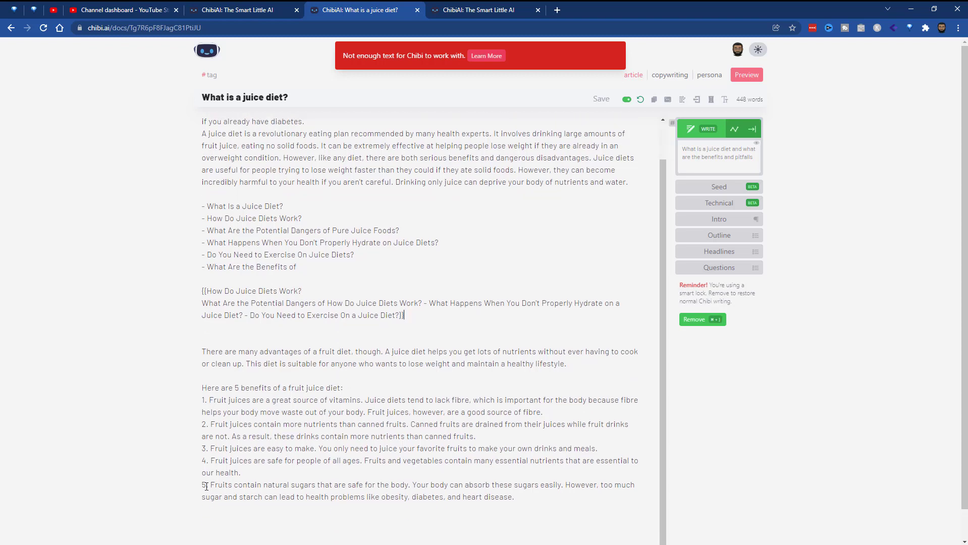
Add a line below the locked block and generate more AI text there
drag(210, 485, 534, 506)
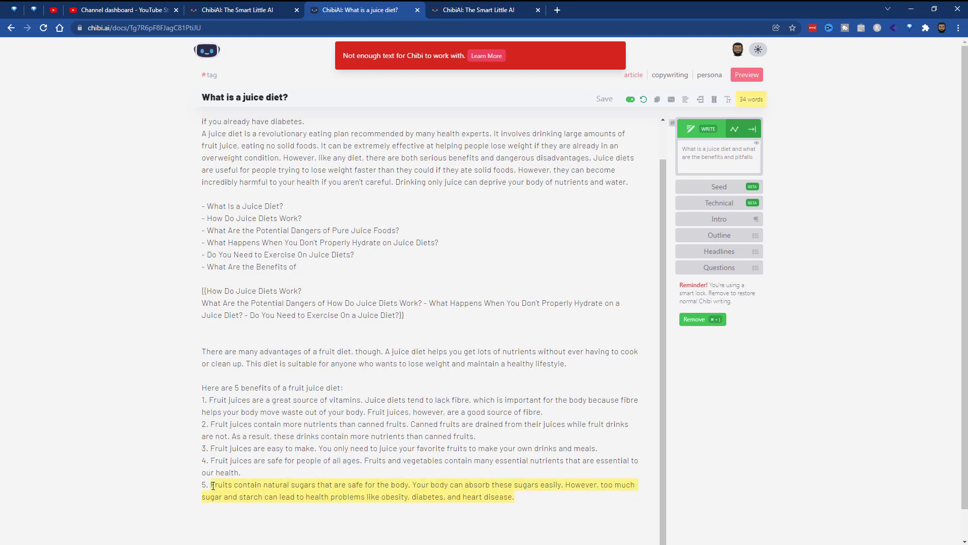
click(219, 326)
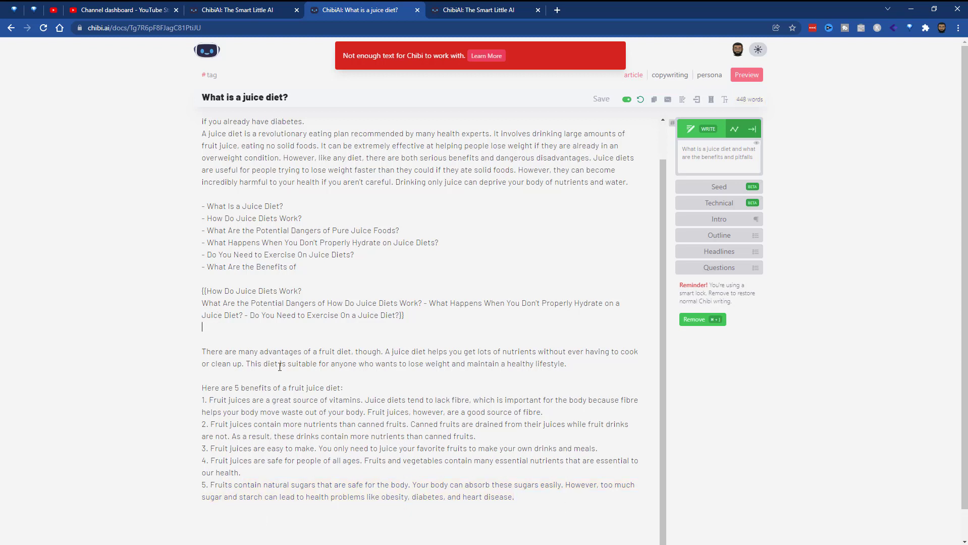
click(442, 320)
key(Return)
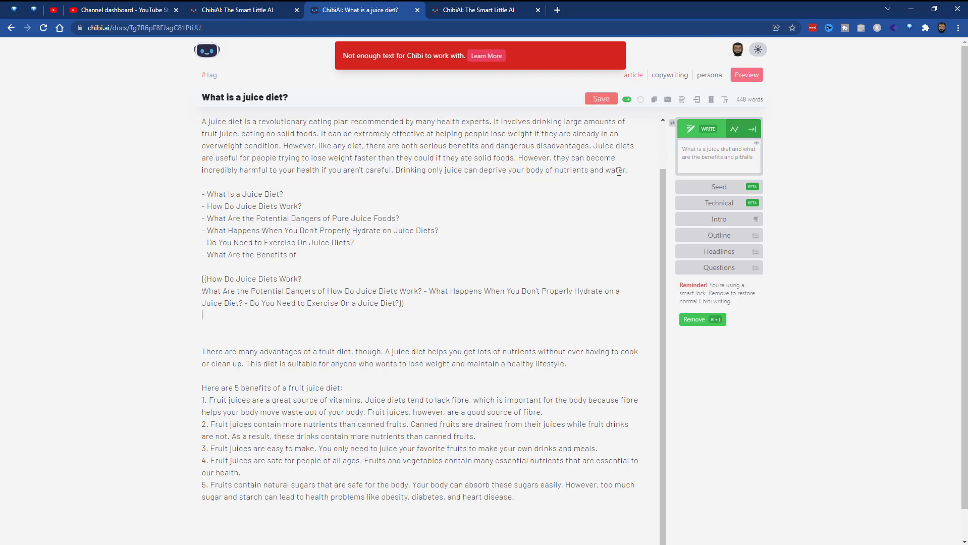
click(710, 130)
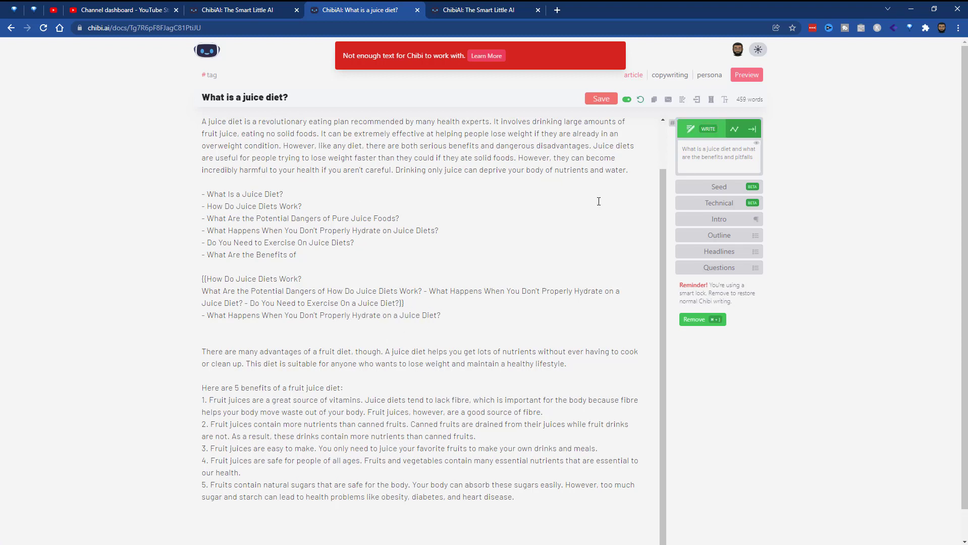
click(704, 130)
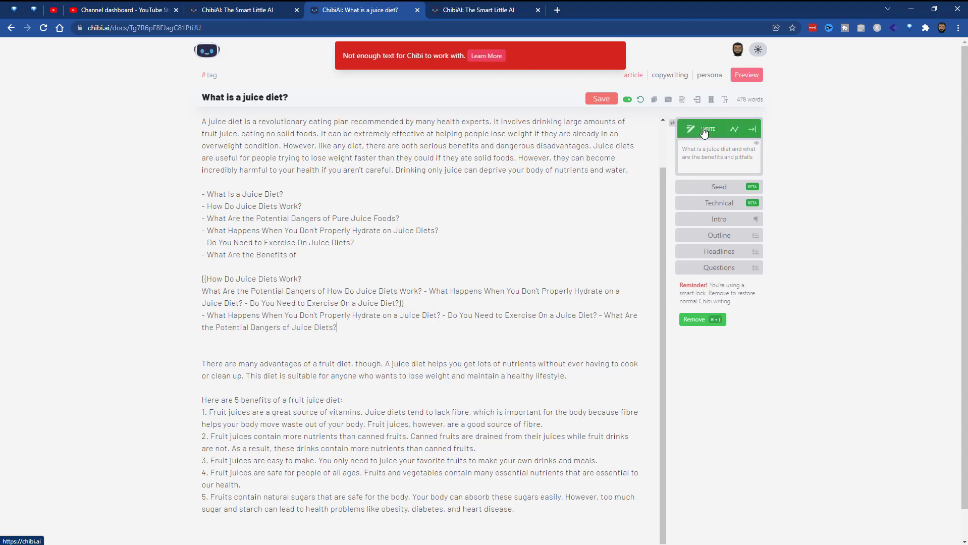
Delete the generated question line, strip the {{ }} braces, and add blank lines below
drag(351, 326, 180, 323)
key(BackSpace)
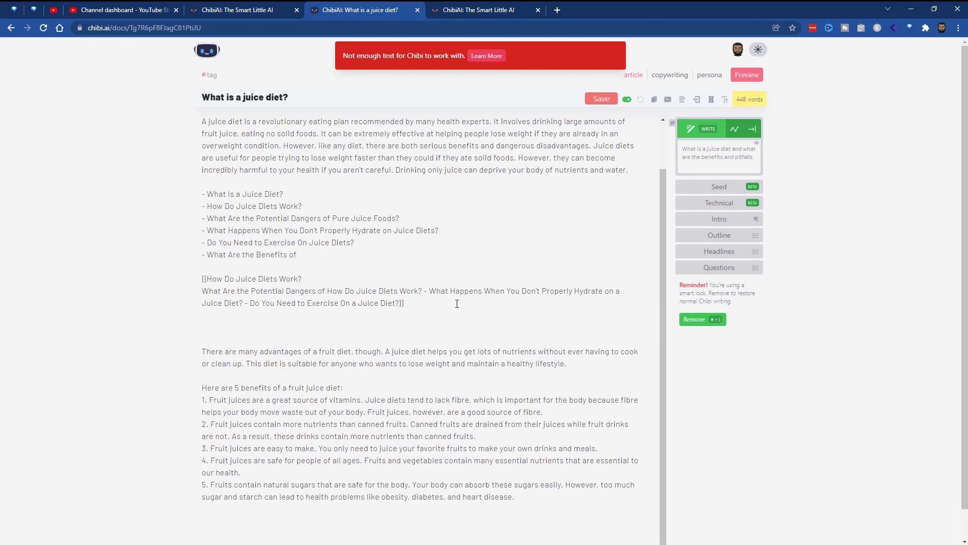
click(457, 304)
drag(400, 304, 459, 308)
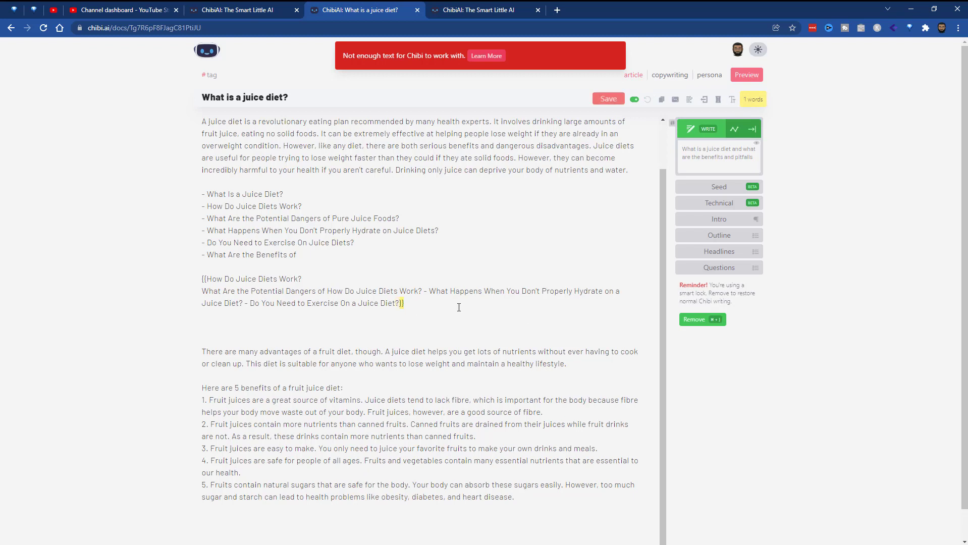
key(BackSpace)
key(Delete)
key(Delete)
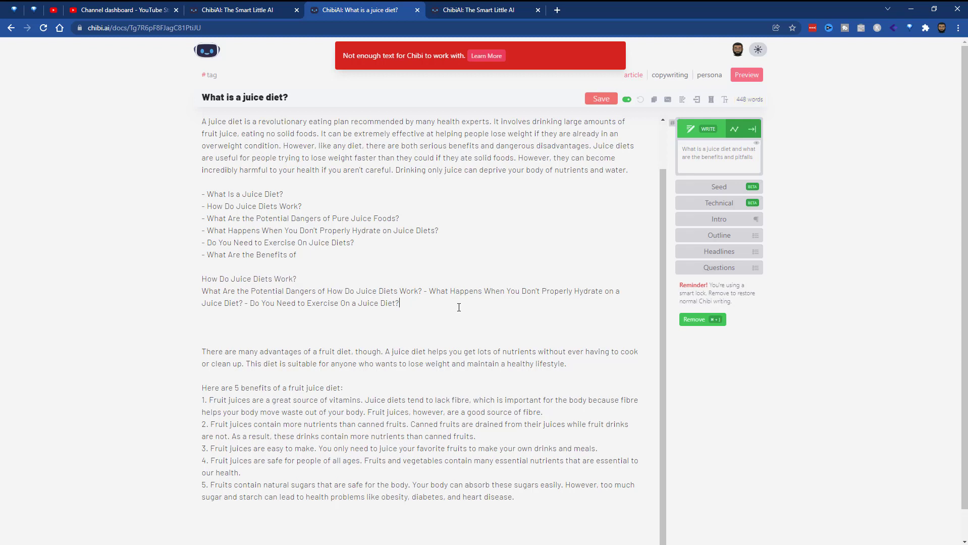
key(Return)
key(Return)
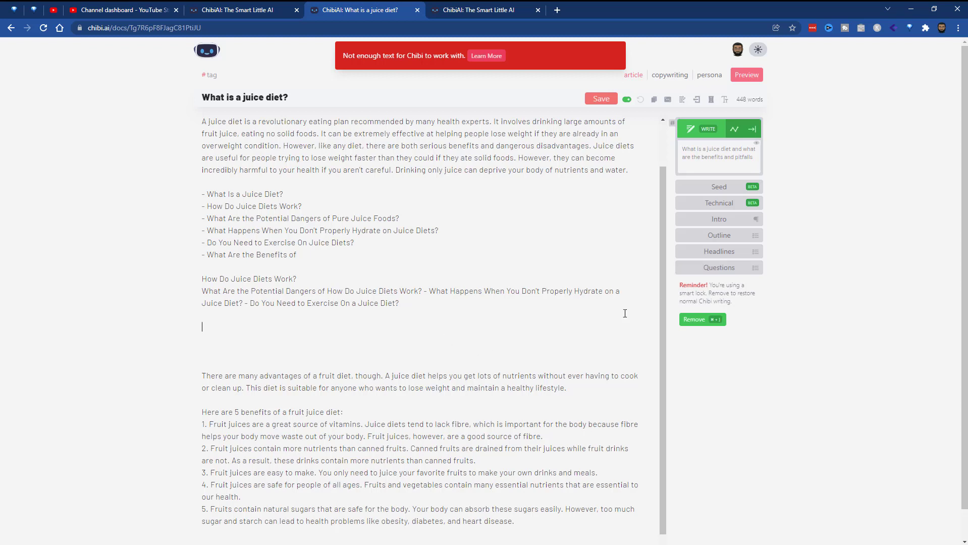
Generate six juice-fast headlines below the questions and add blank lines after them
click(732, 253)
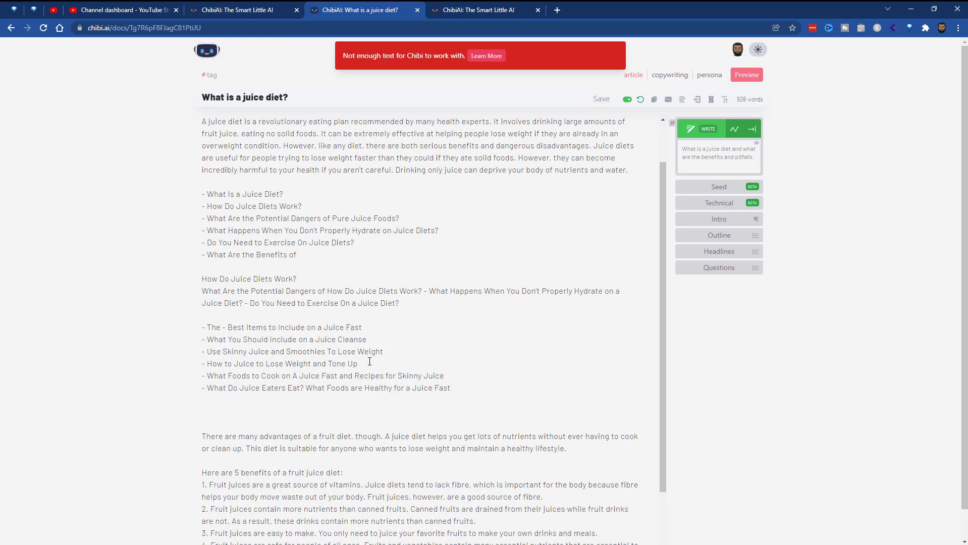
drag(369, 362, 211, 361)
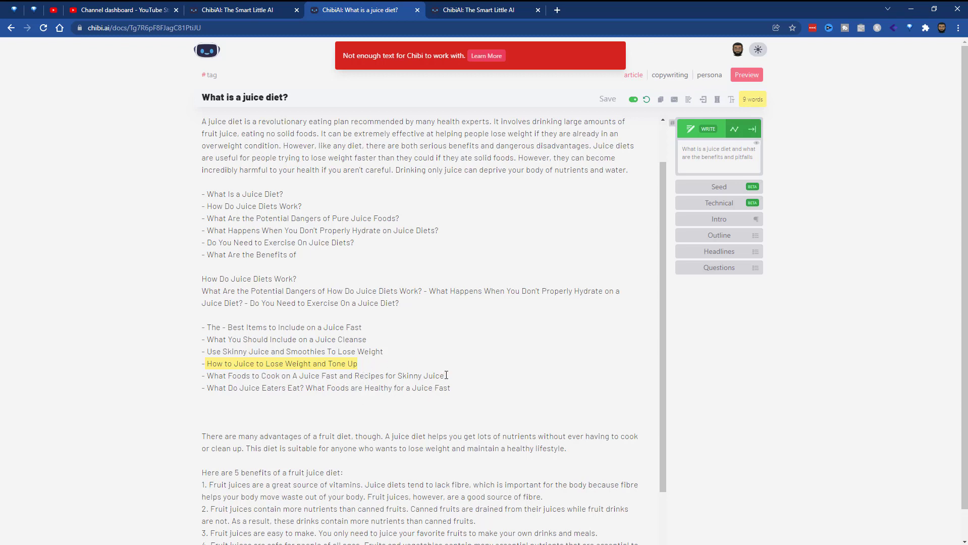
drag(445, 375, 223, 375)
click(297, 353)
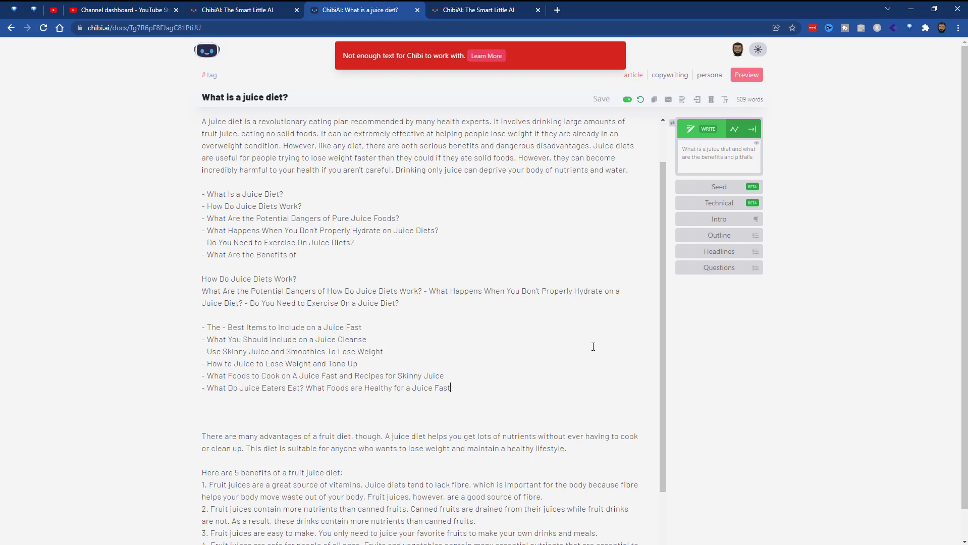
key(Return)
key(Return)
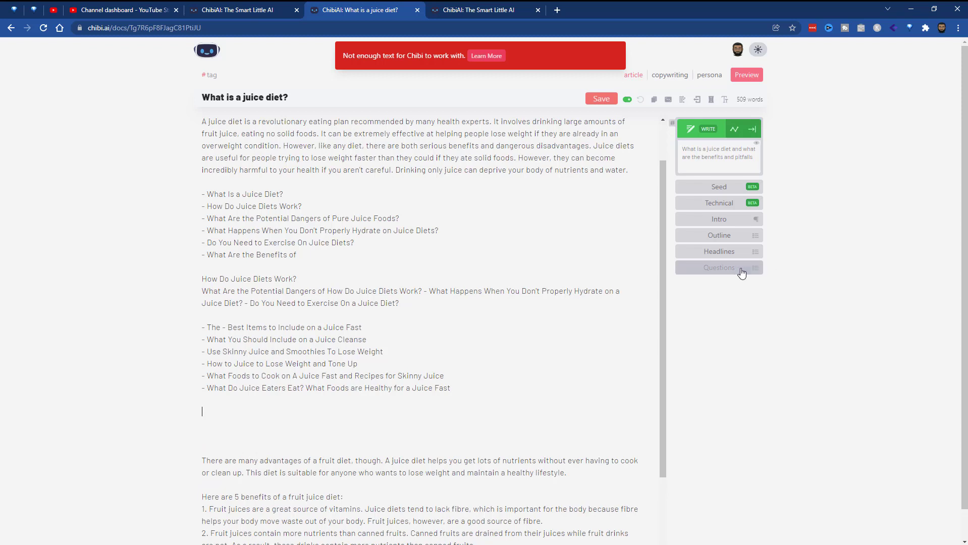
click(678, 271)
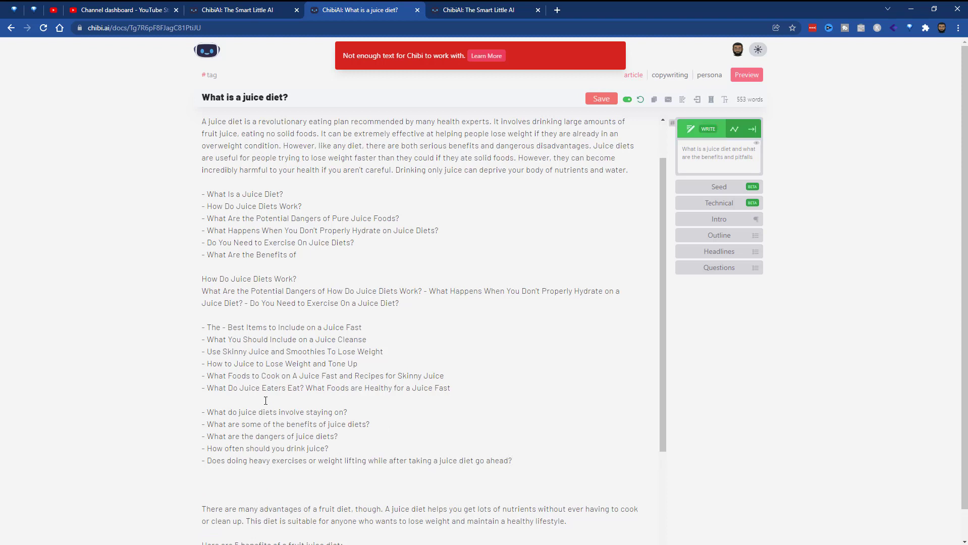
scroll(230, 420, down, 3)
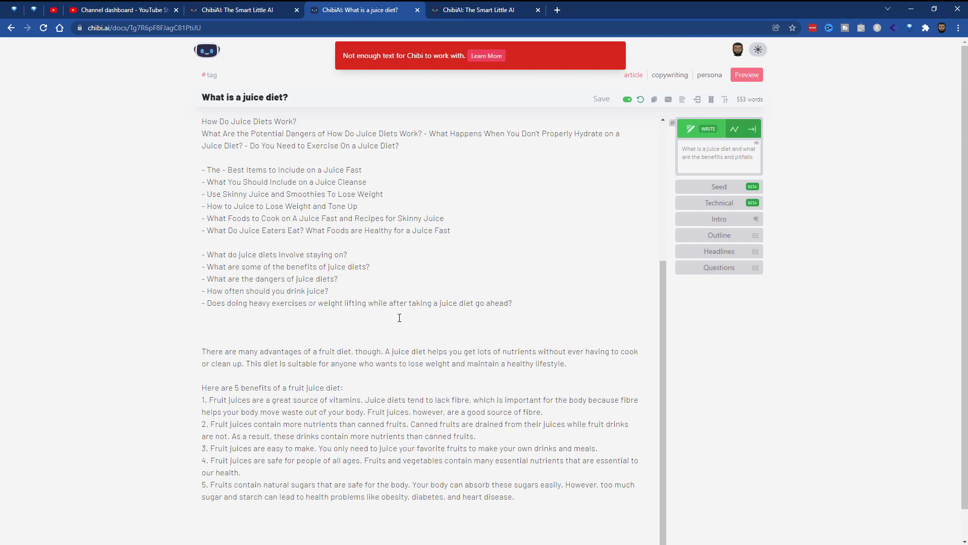
scroll(399, 318, up, 4)
scroll(399, 317, down, 4)
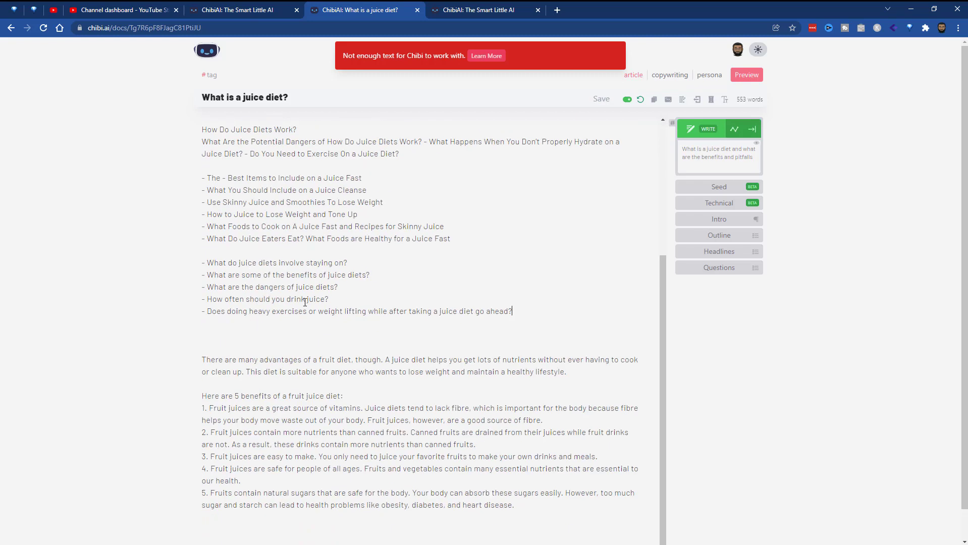
click(246, 334)
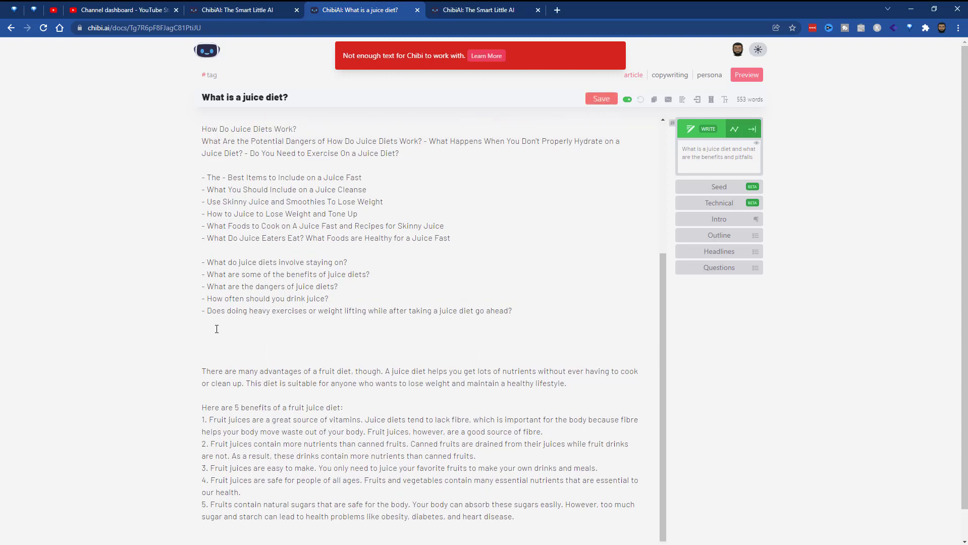
scroll(276, 328, up, 4)
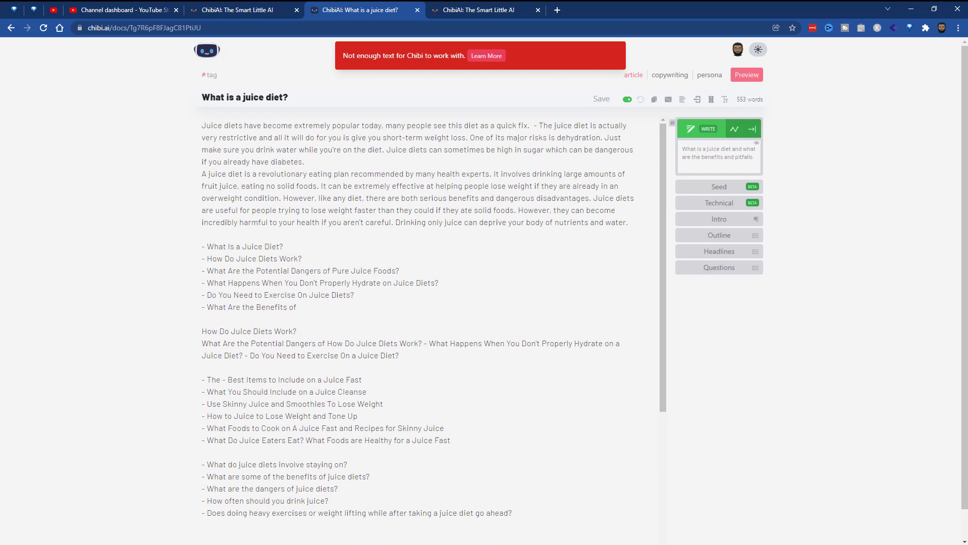
Switch the document to copywriting mode and put the caret on the empty line below the questions
click(659, 76)
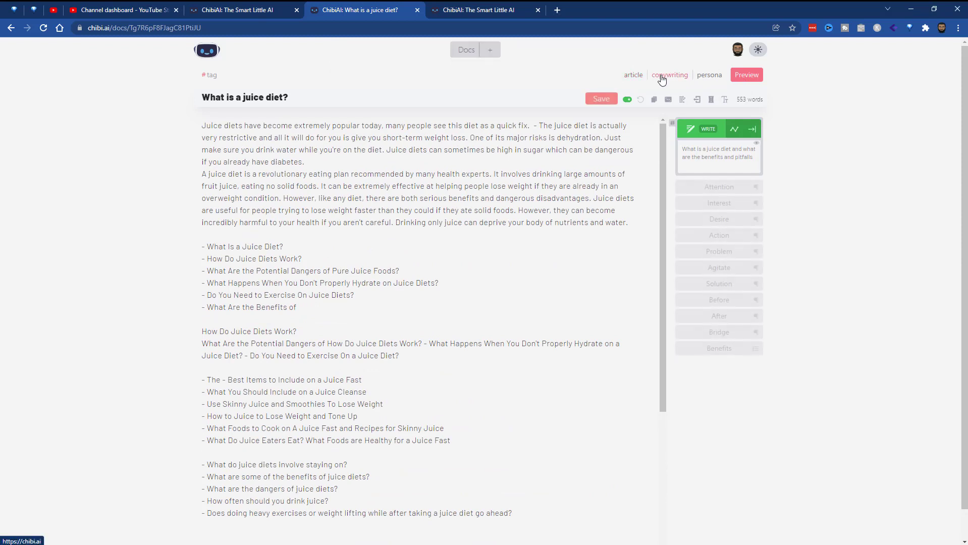
scroll(225, 397, down, 3)
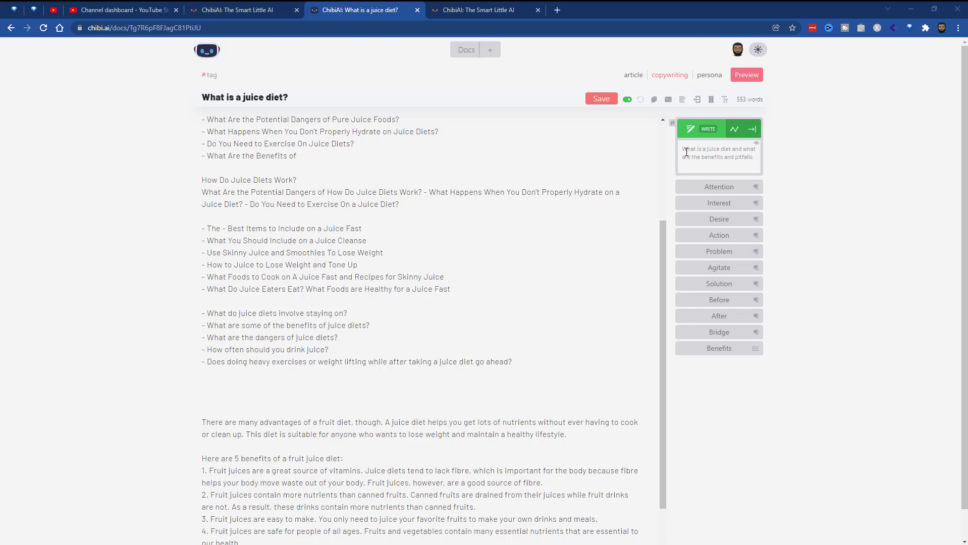
drag(682, 148, 766, 161)
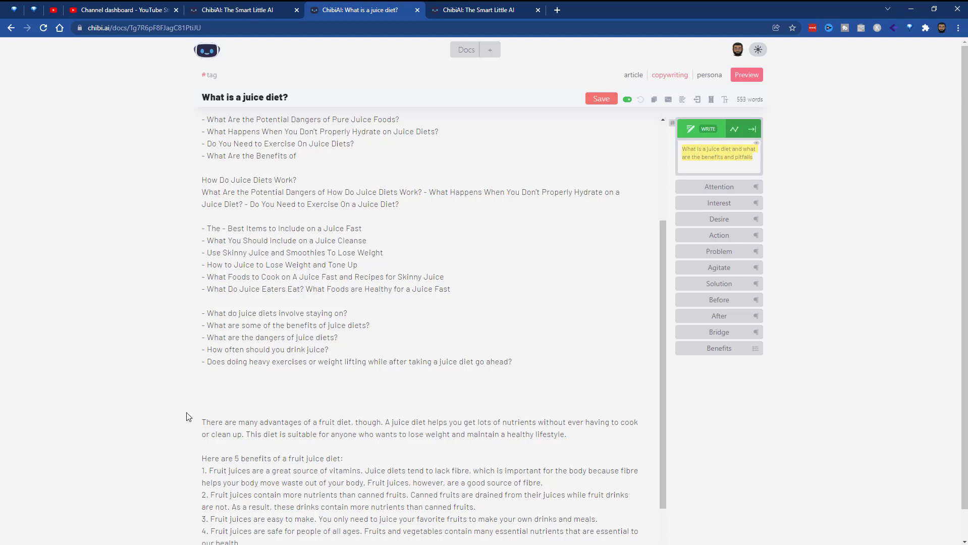
click(225, 389)
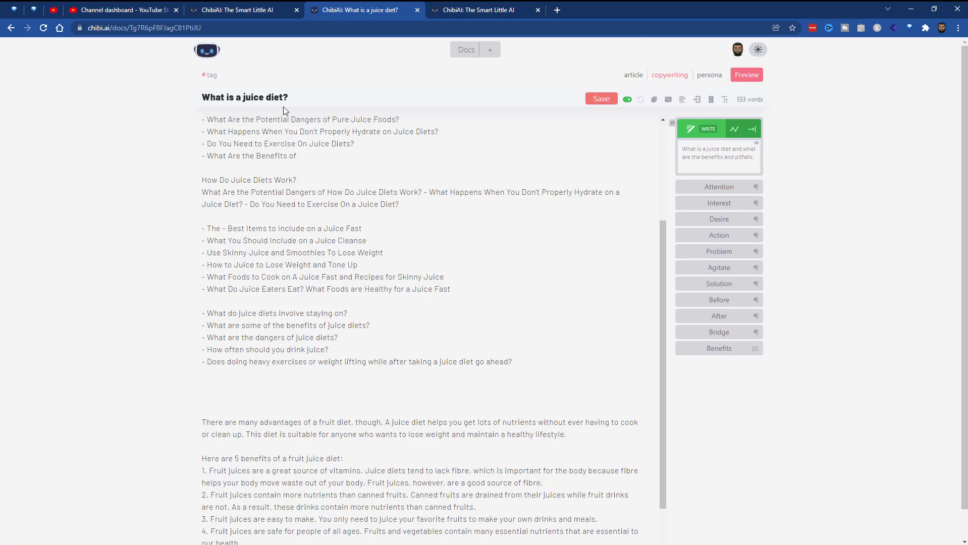
Replace the writing prompt with 'what are the health risks of being overweight'
drag(686, 151, 729, 157)
click(726, 158)
click(326, 385)
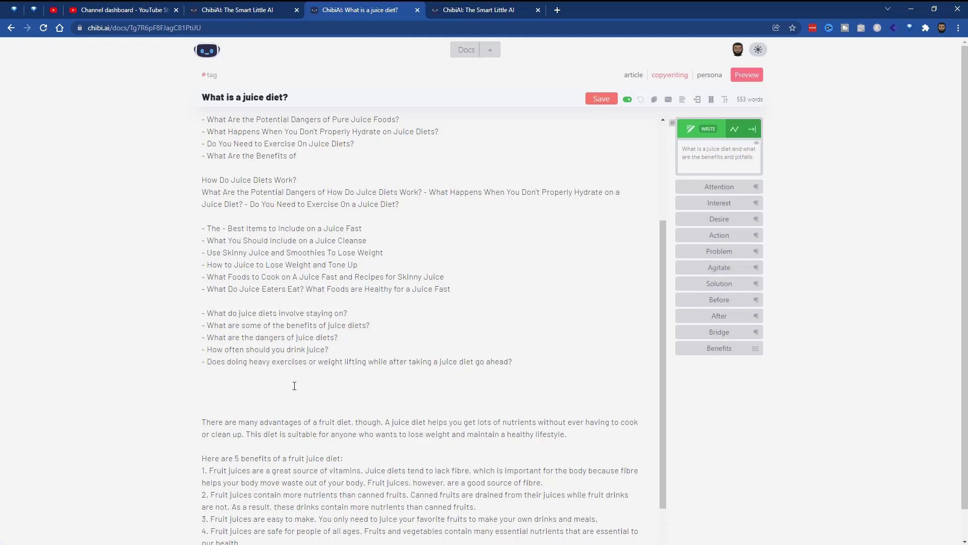
triple_click(713, 147)
text(what are the health rists of)
key(BackSpace)
text(being overwi)
text(ight)
Generate a Problem paragraph from the prompt, then delete it from the document
click(714, 253)
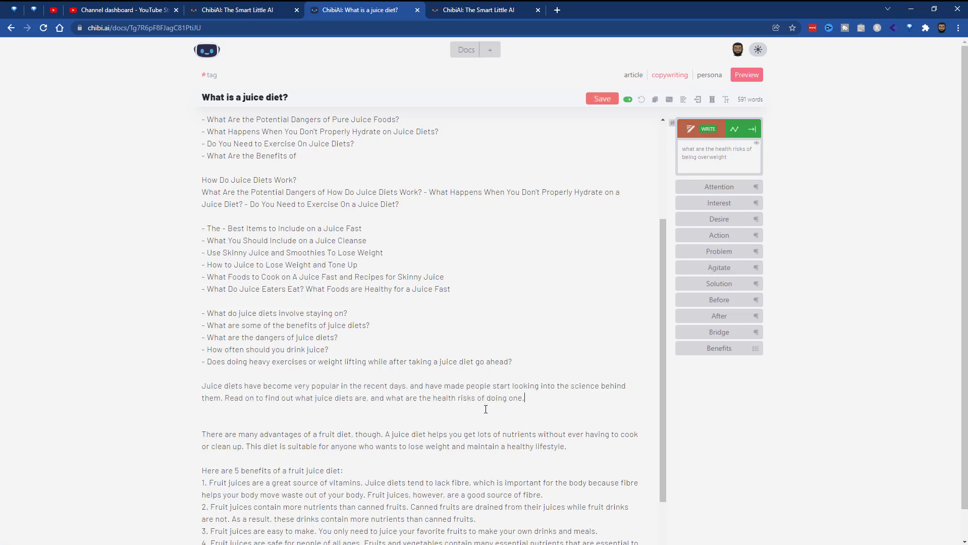
drag(545, 395, 186, 388)
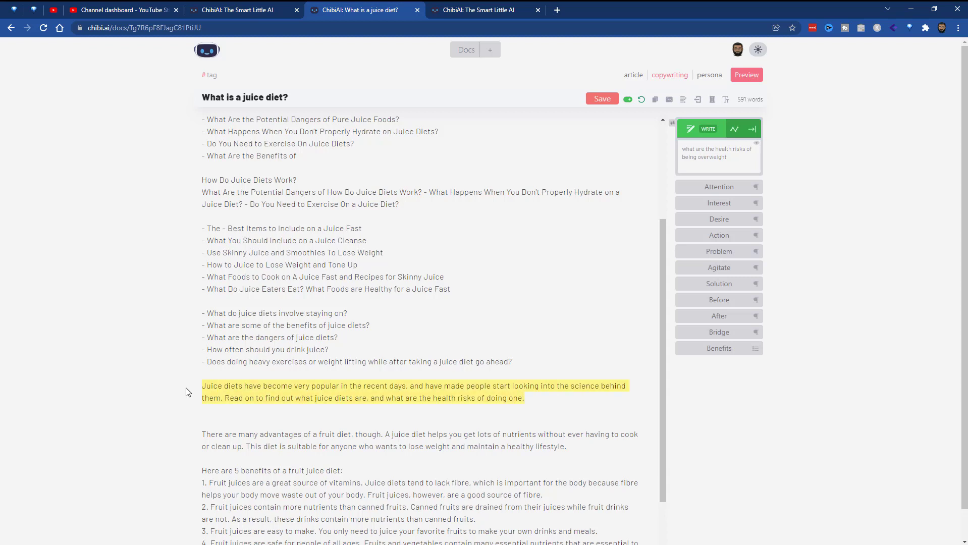
key(BackSpace)
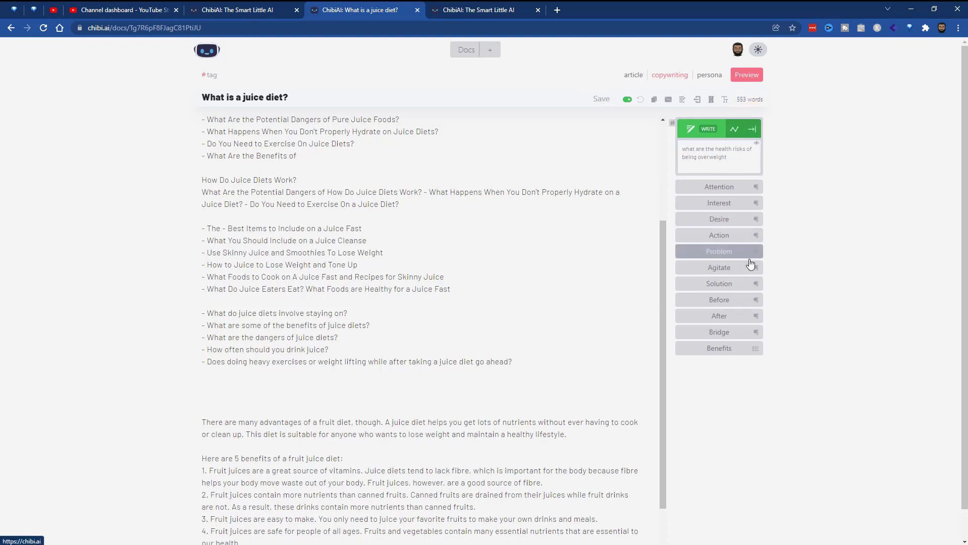
Generate a Solution paragraph on the health benefits of a juice fast
click(743, 285)
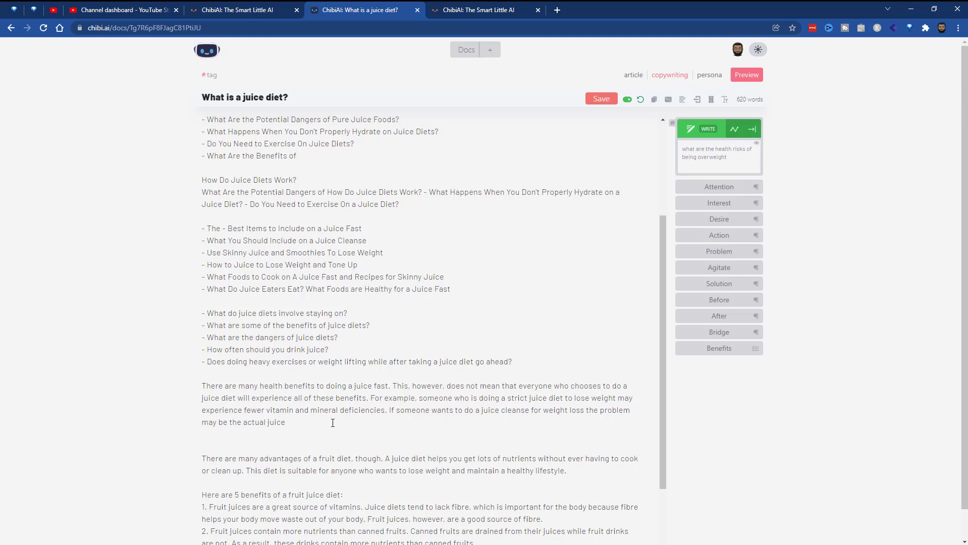
drag(543, 411, 595, 411)
click(302, 432)
Have the AI finish the incomplete juice sentence, removing the stray period and extra space
click(311, 422)
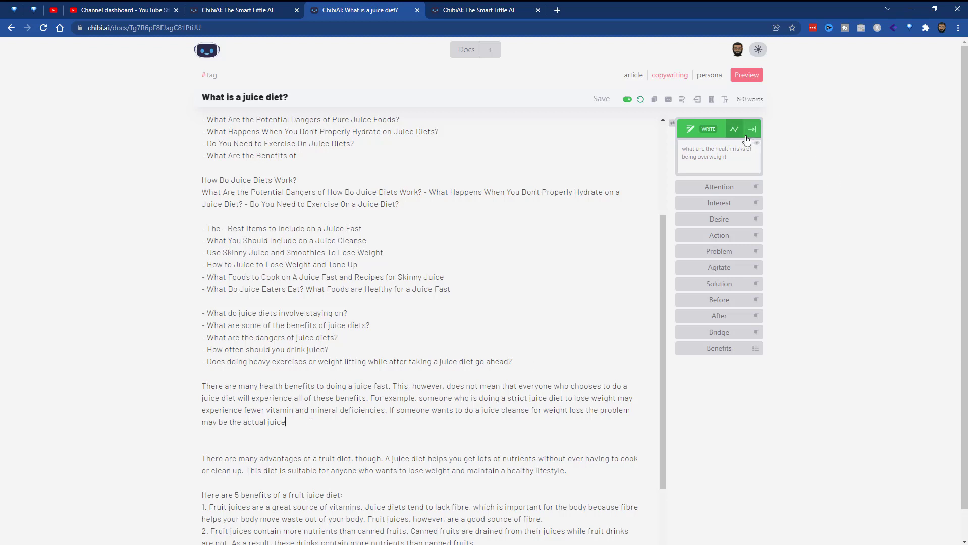
click(753, 130)
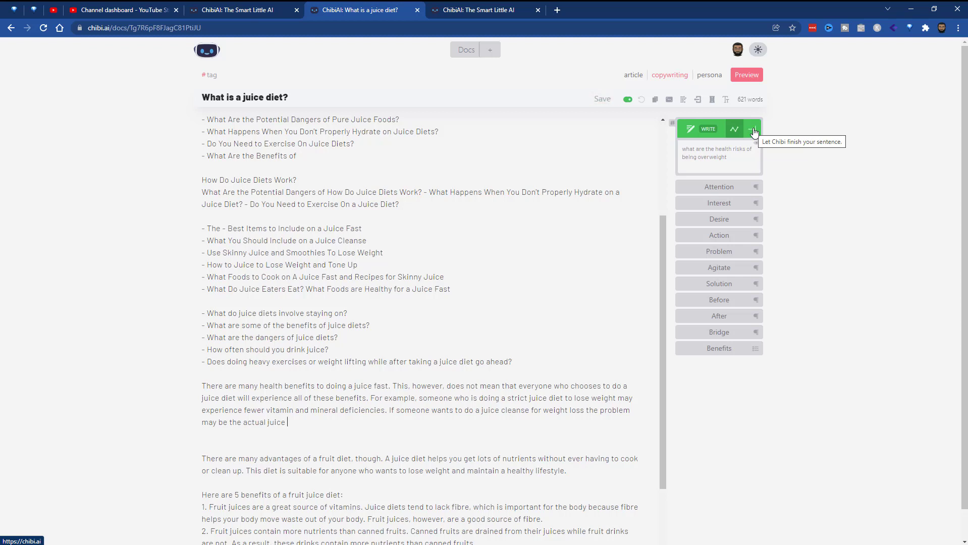
click(754, 130)
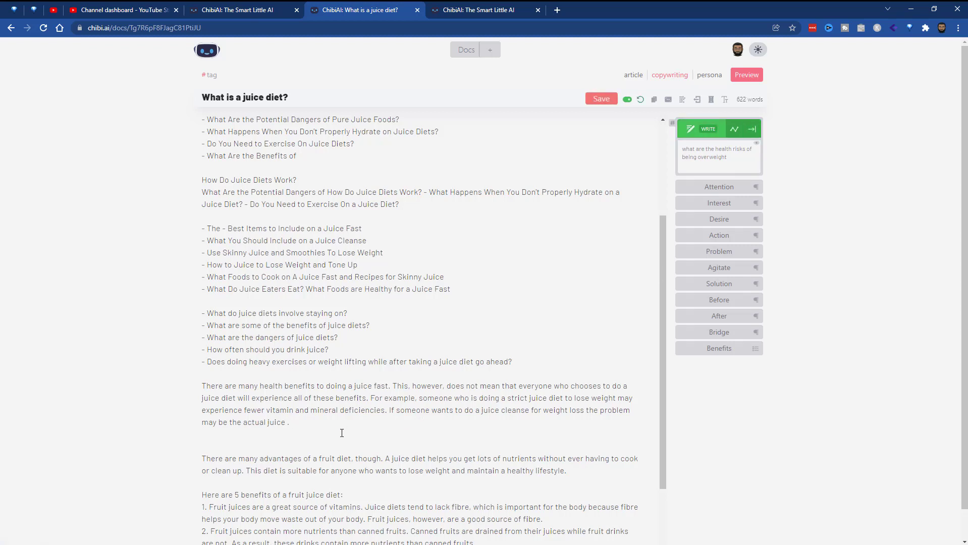
key(ctrl+z)
key(BackSpace)
Extend the lifestyle sentence with 'in this' and let the AI complete it to 'fast-paced world.'
key(Down)
key(Down)
key(Down)
text(in this)
click(757, 140)
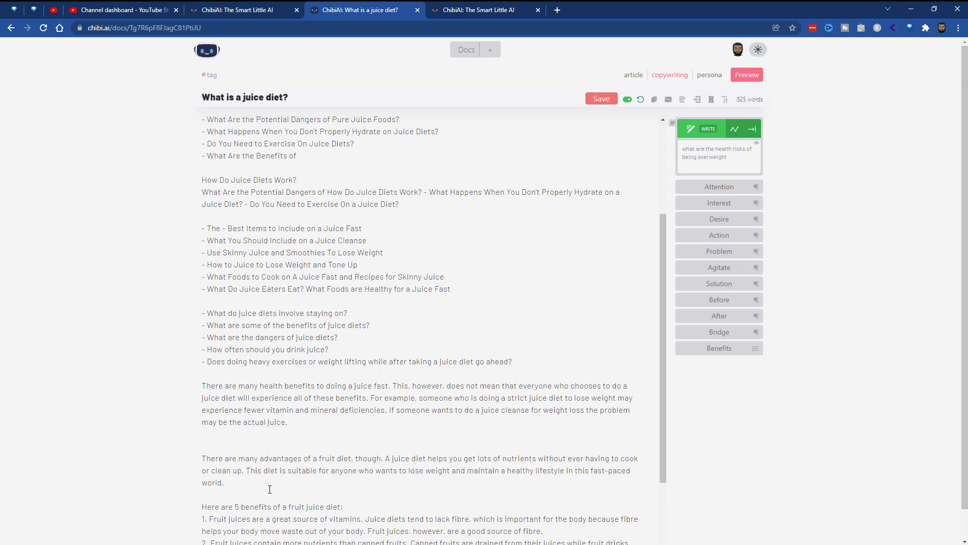
scroll(442, 406, down, 3)
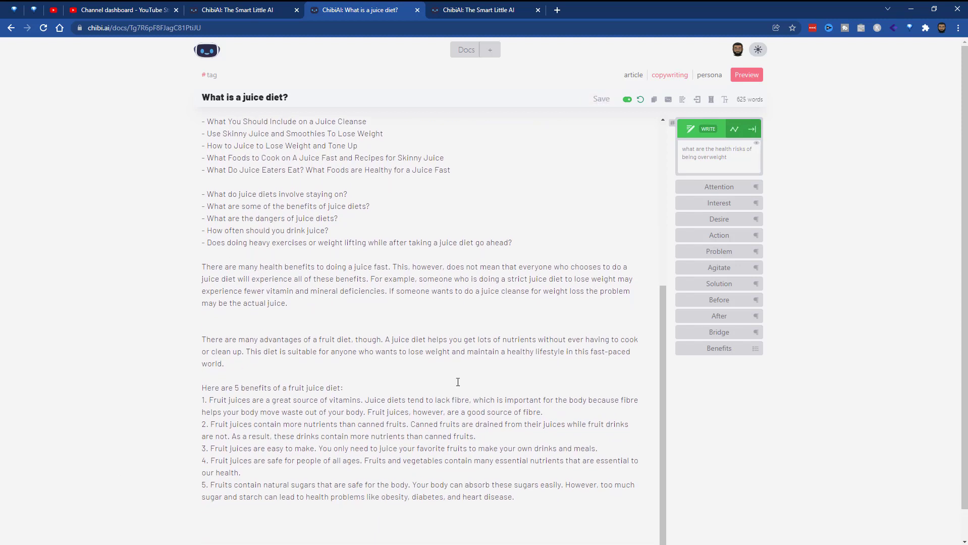
scroll(578, 315, up, 5)
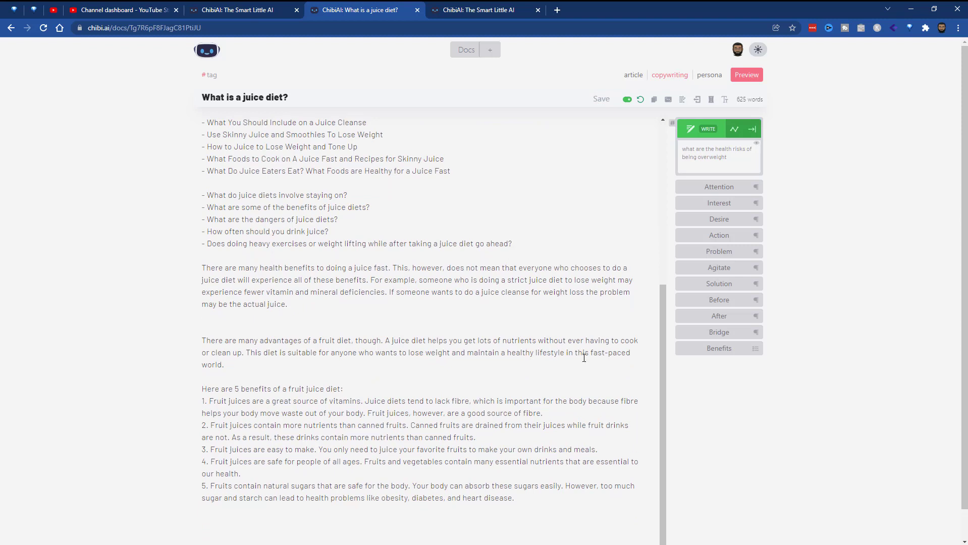
scroll(578, 315, up, 2)
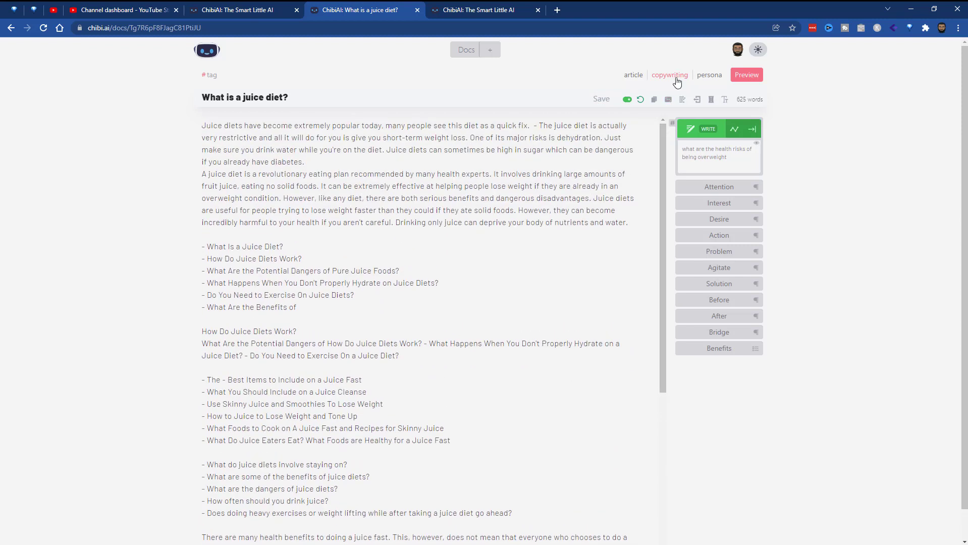
Toggle the document tag to persona and back to article, then go to the Dashboard
click(711, 76)
click(632, 76)
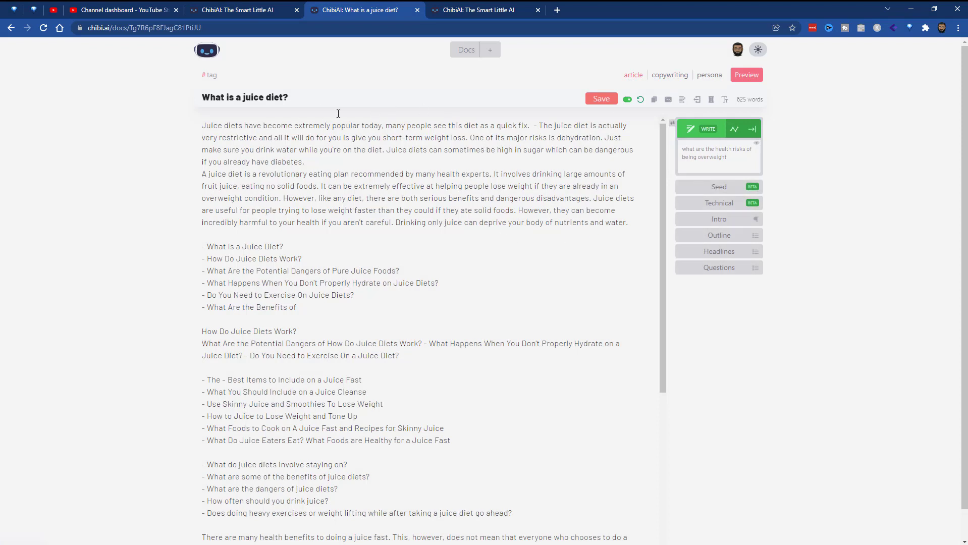
click(477, 10)
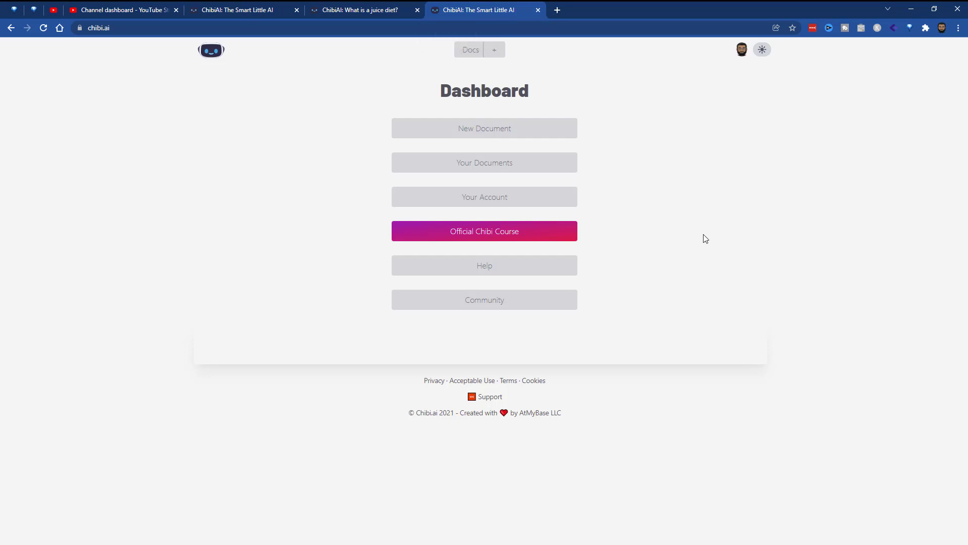
Open Your Documents and check the juice diet document's 625-word count on its card
click(526, 170)
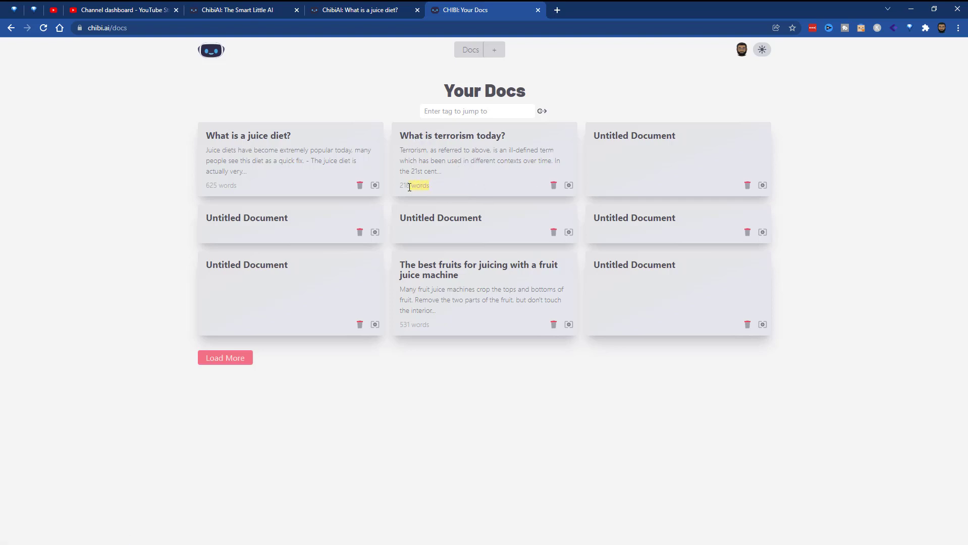
drag(410, 187, 404, 185)
click(409, 181)
click(379, 6)
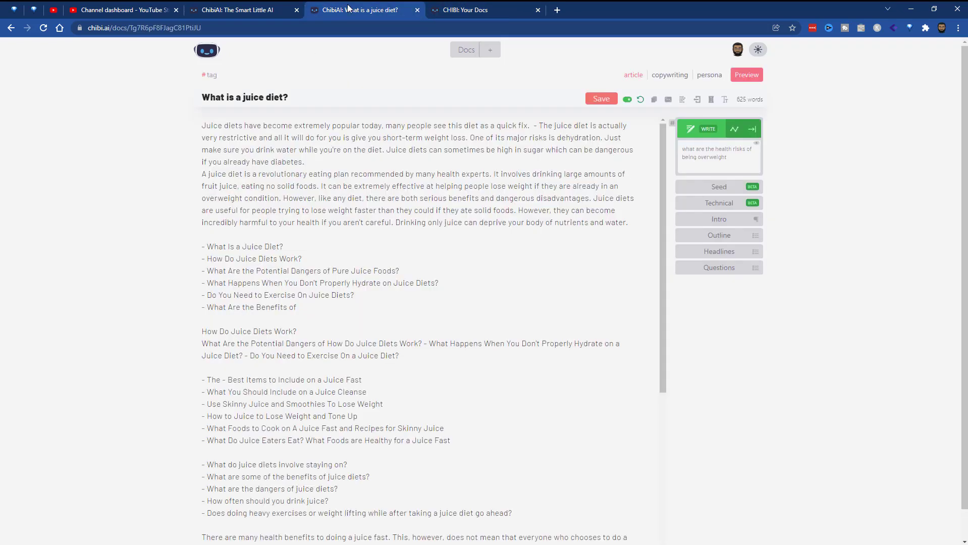
click(240, 8)
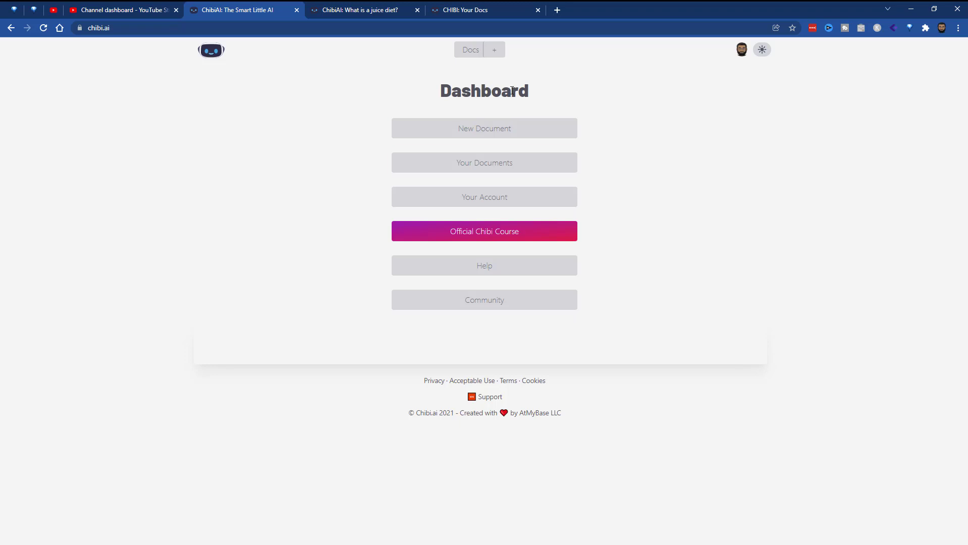
click(496, 7)
click(369, 6)
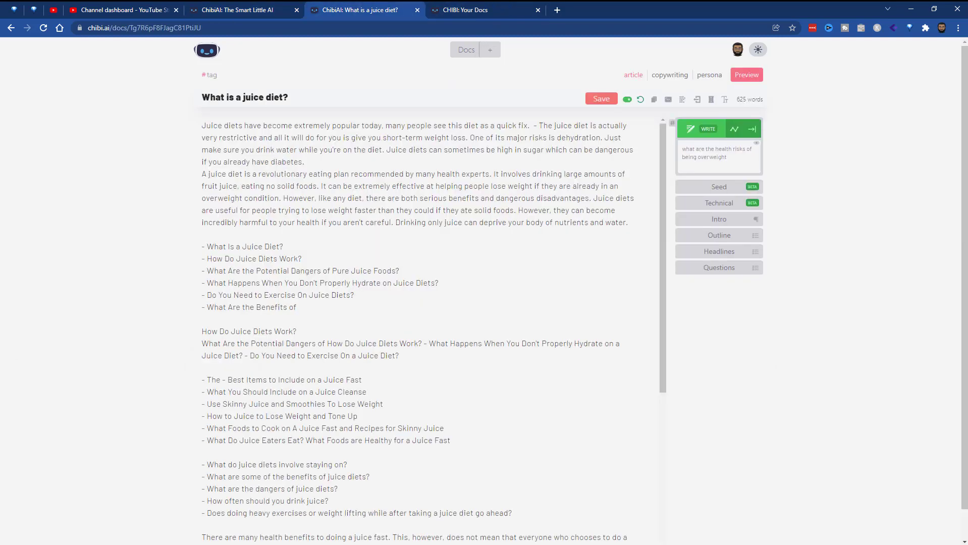